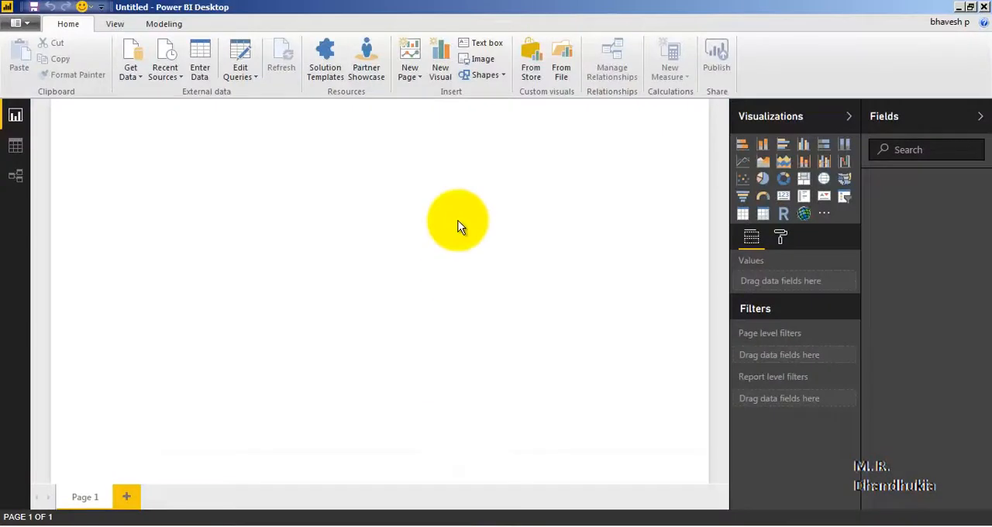
click(125, 56)
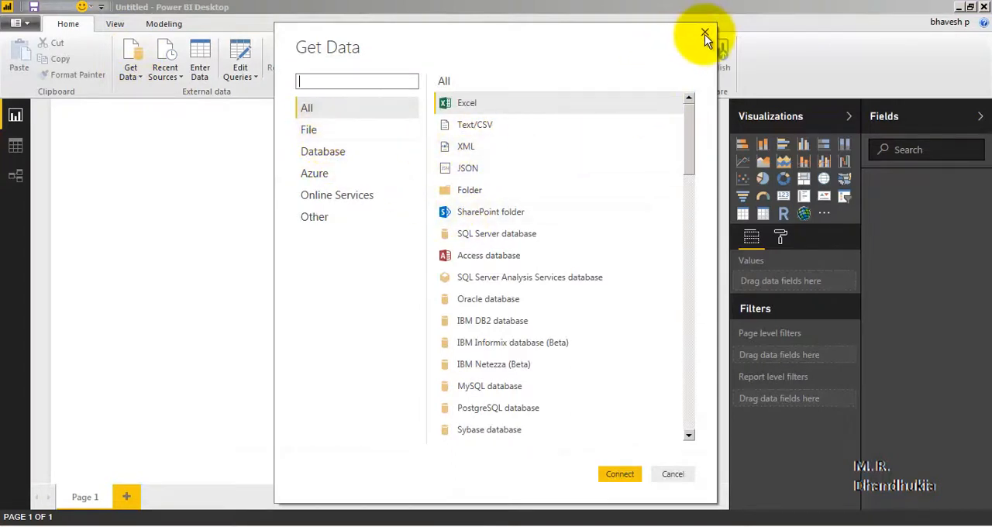
click(315, 216)
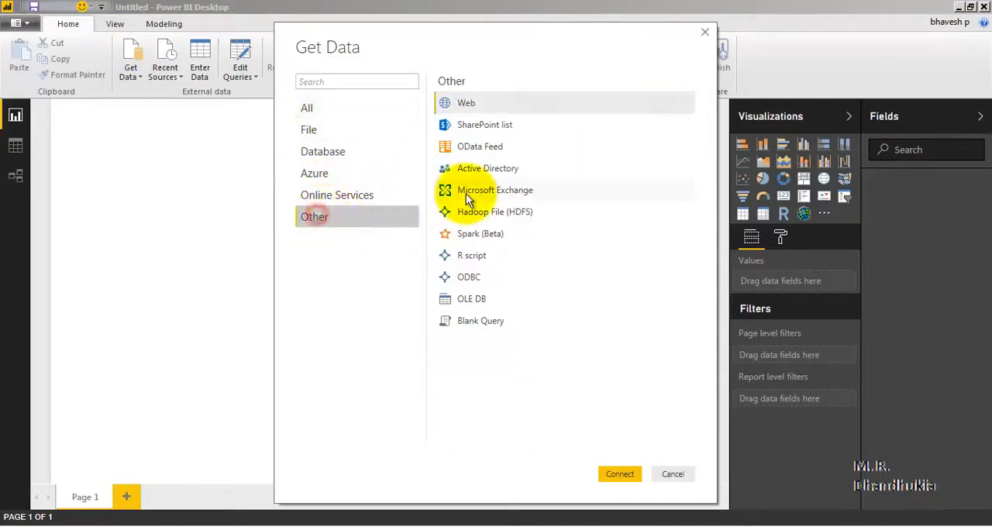
click(468, 105)
click(704, 35)
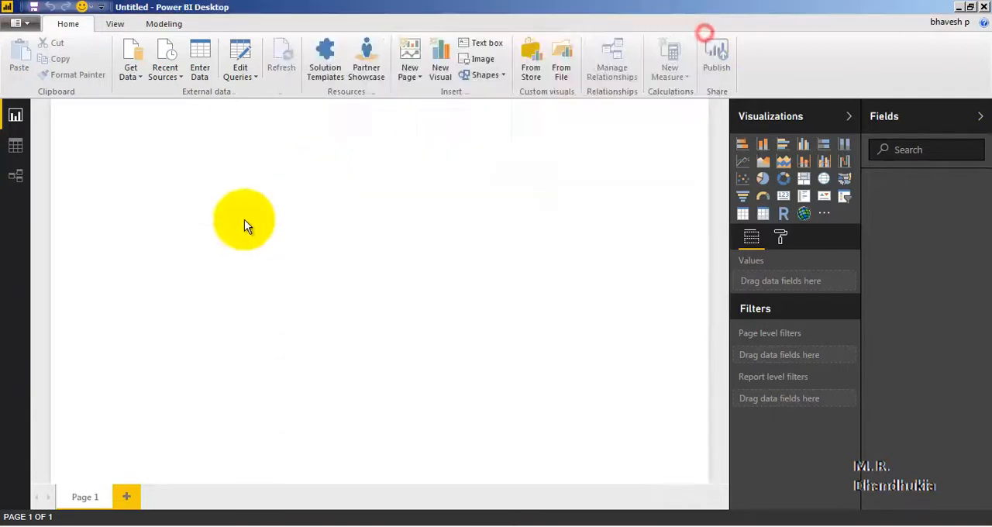
Start a new web data import with the Basic option and make its URL ready for entry
click(143, 78)
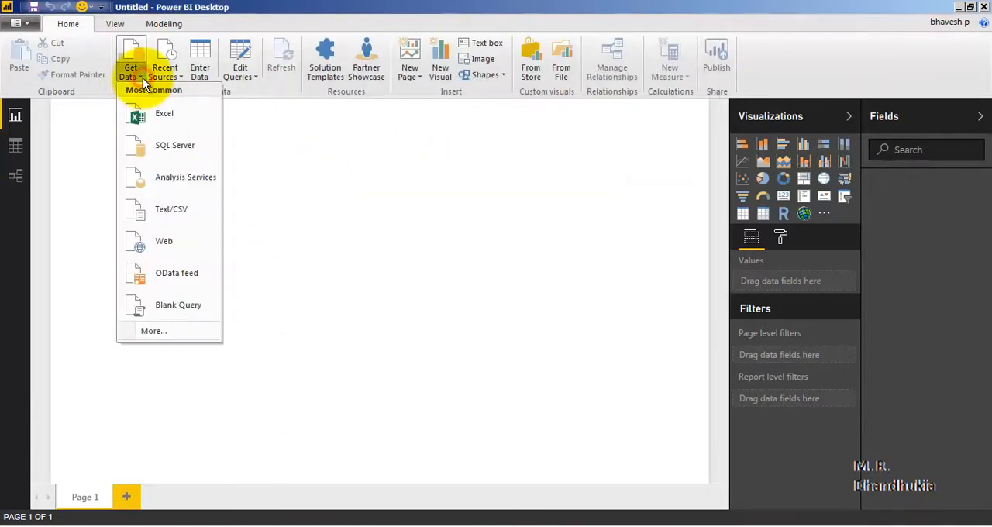
click(174, 243)
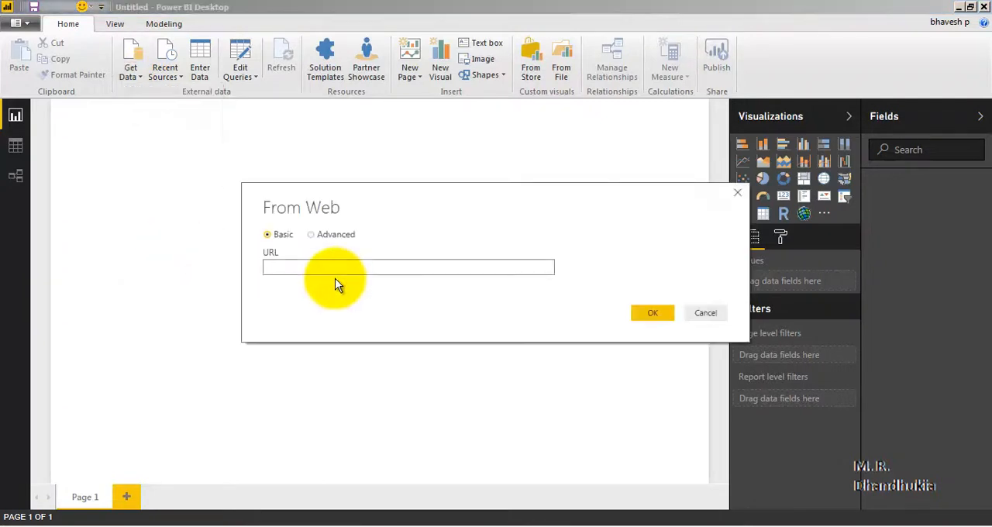
click(328, 268)
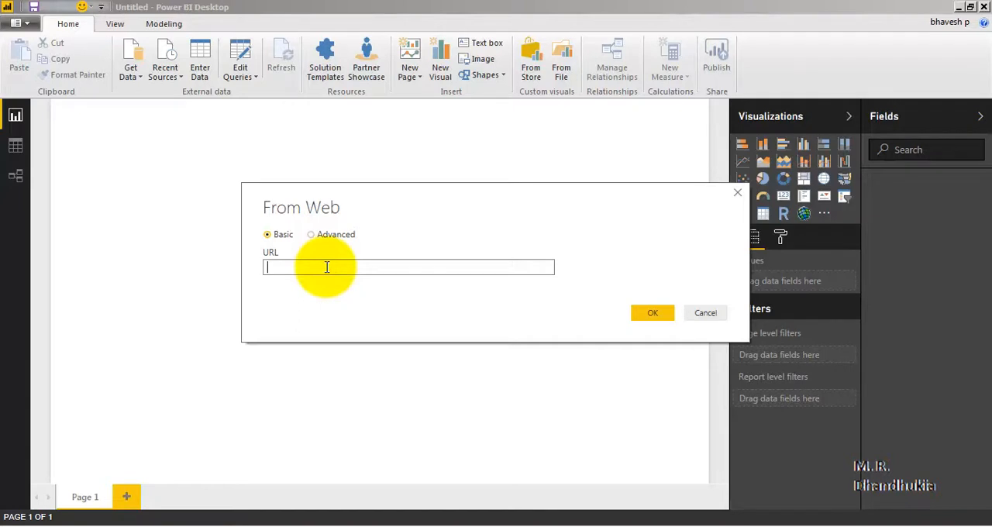
click(412, 268)
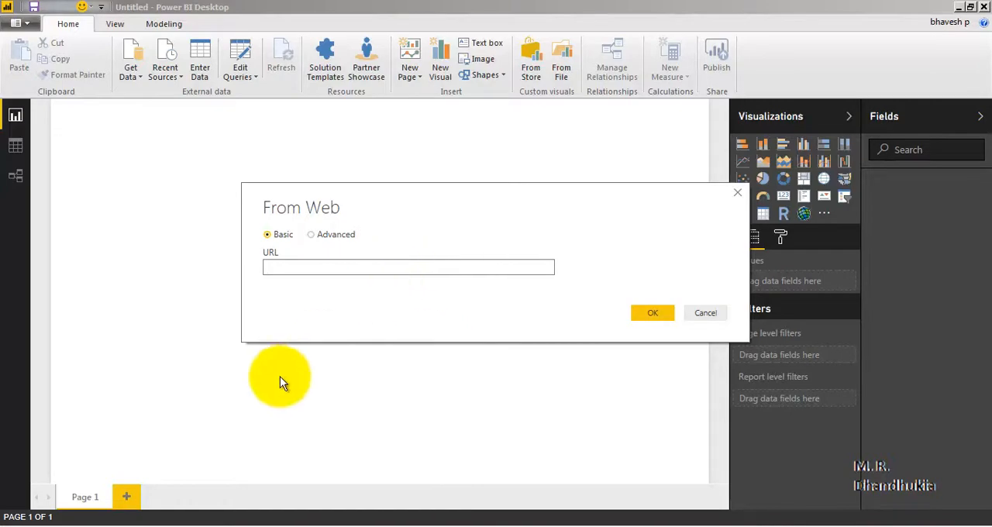
Switch to Chrome and examine the Box Office Mojo worldwide grosses table for #1-100 and the pagenum value in its URL
click(247, 525)
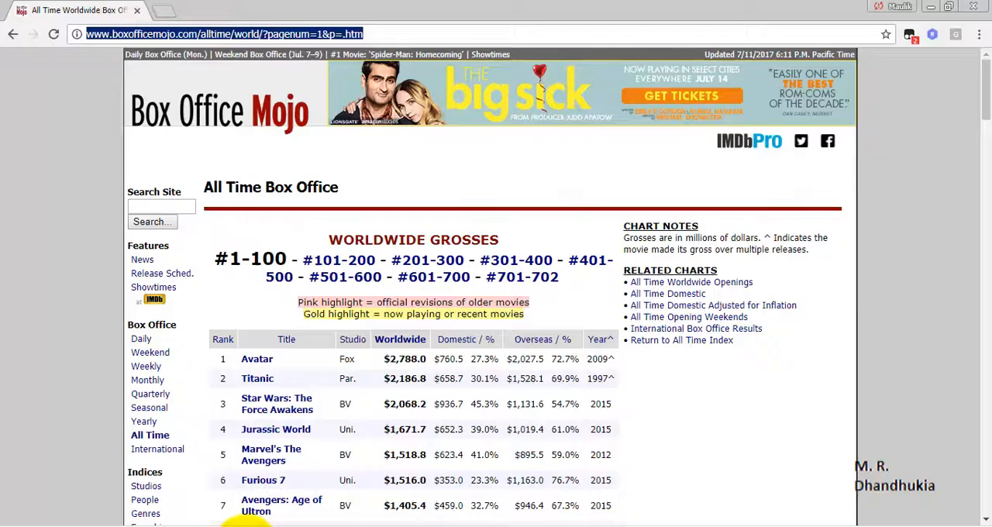
click(324, 34)
scroll(484, 310, down, 10)
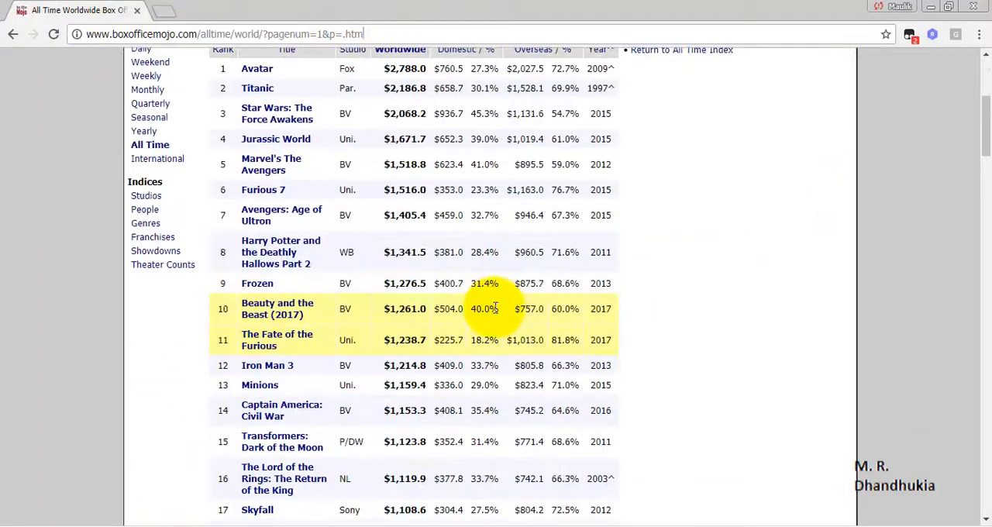
scroll(487, 314, down, 2)
scroll(484, 310, up, 12)
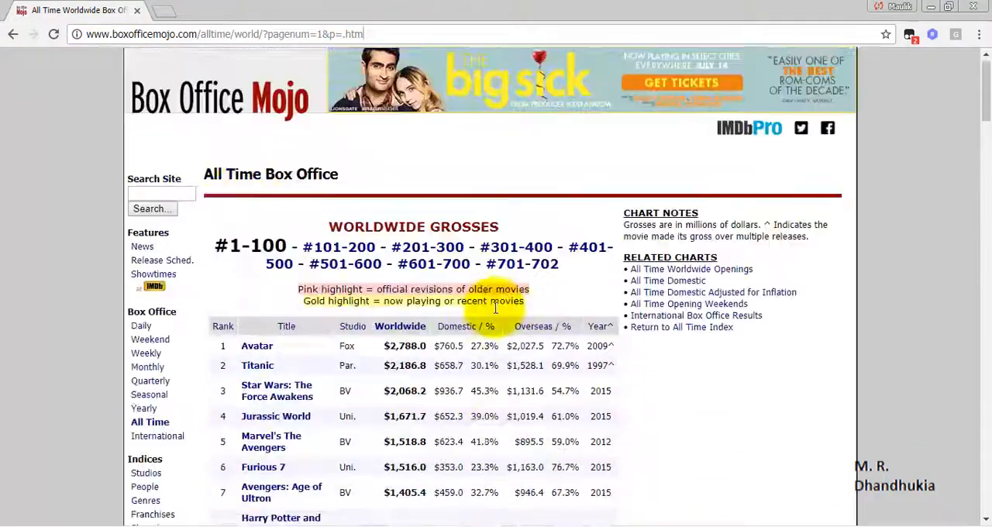
scroll(345, 371, down, 20)
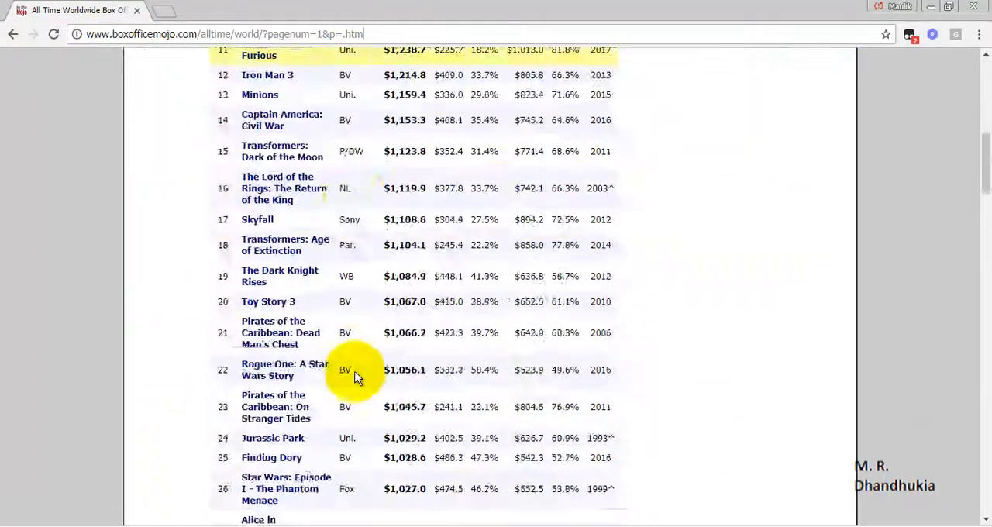
scroll(357, 378, down, 6)
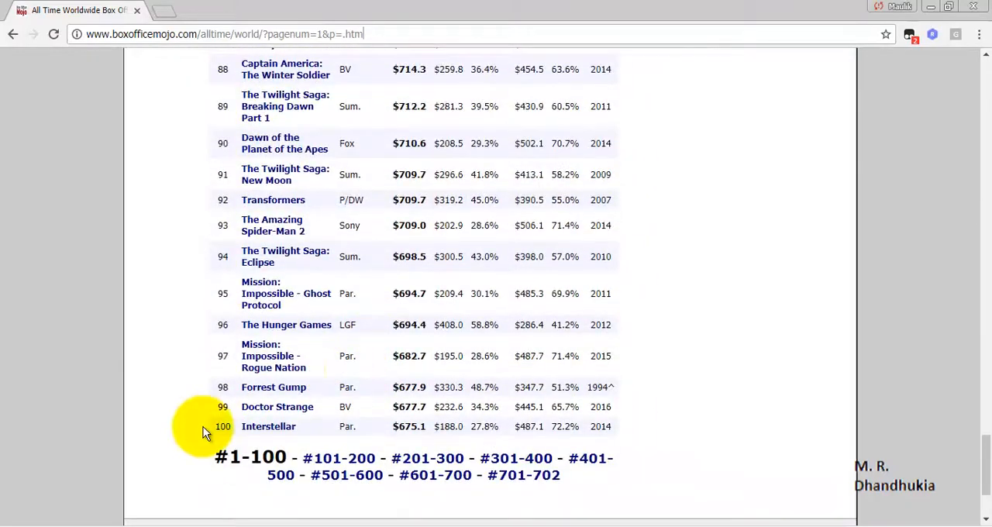
double_click(319, 33)
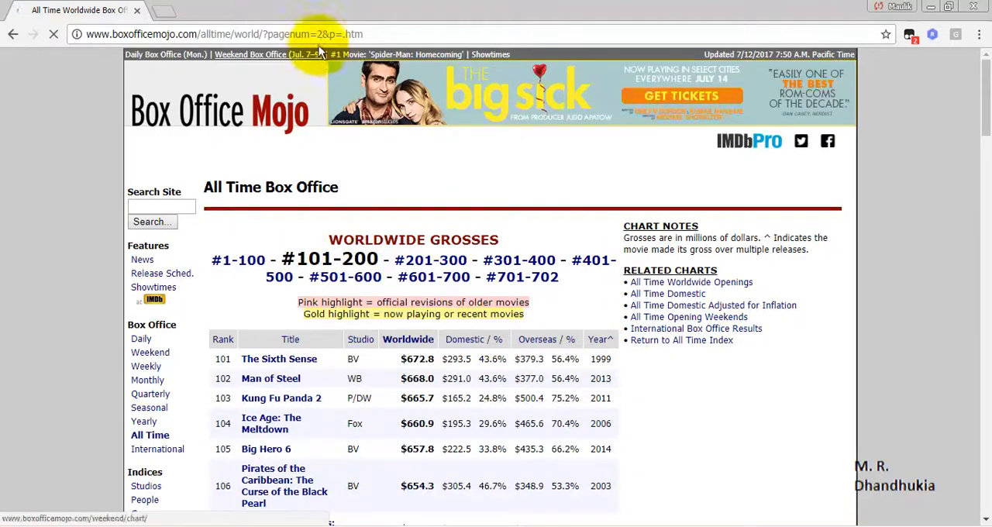
Check the pagenum value in the URL of the #101-200 page and look through its ranked movies
click(321, 36)
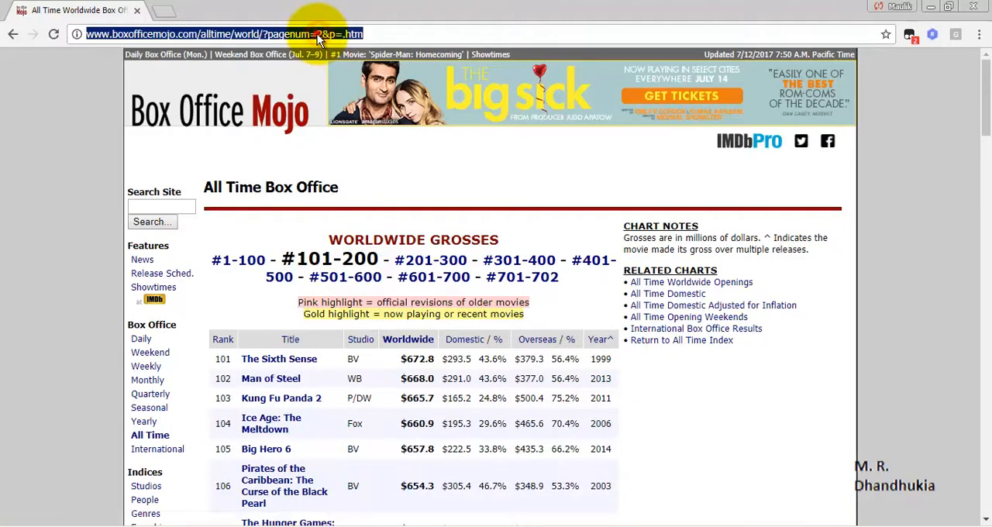
click(318, 34)
double_click(318, 34)
scroll(610, 387, down, 9)
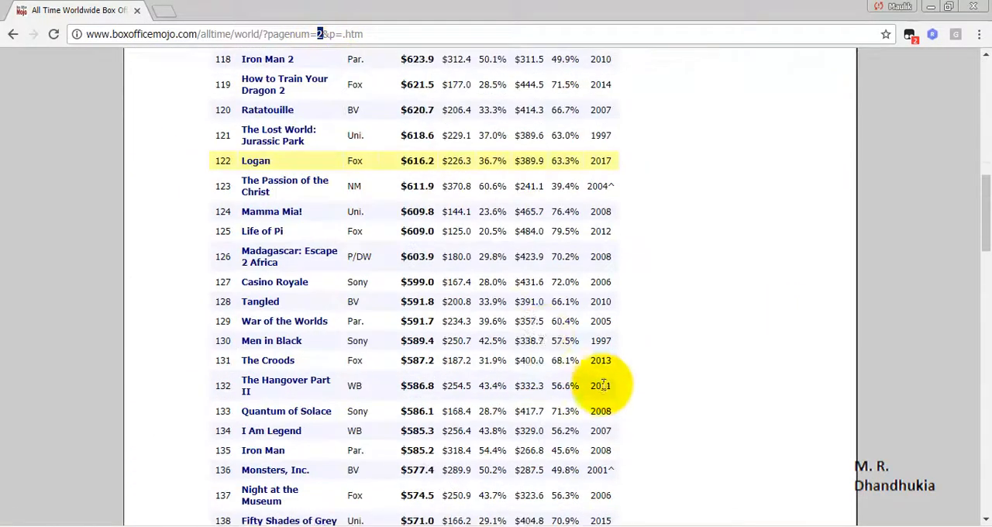
scroll(545, 335, up, 9)
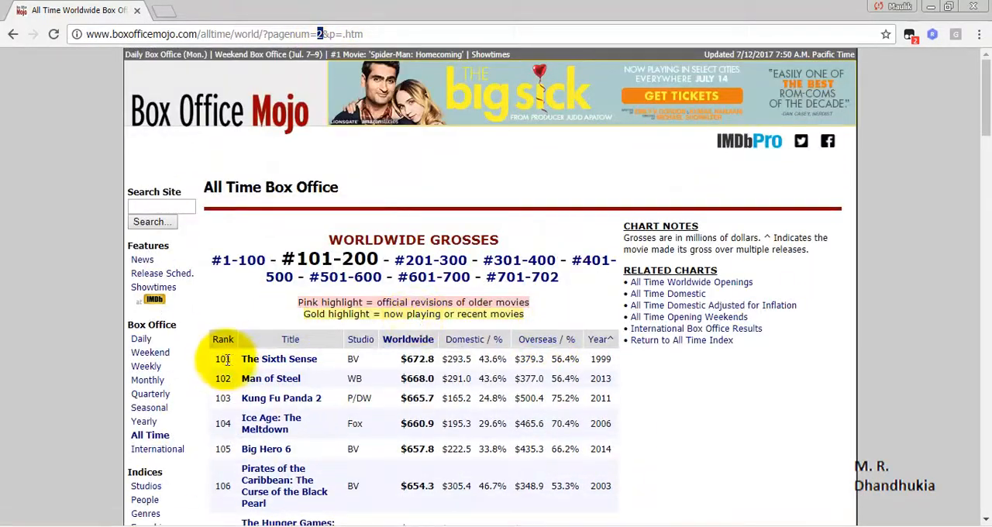
scroll(222, 359, down, 20)
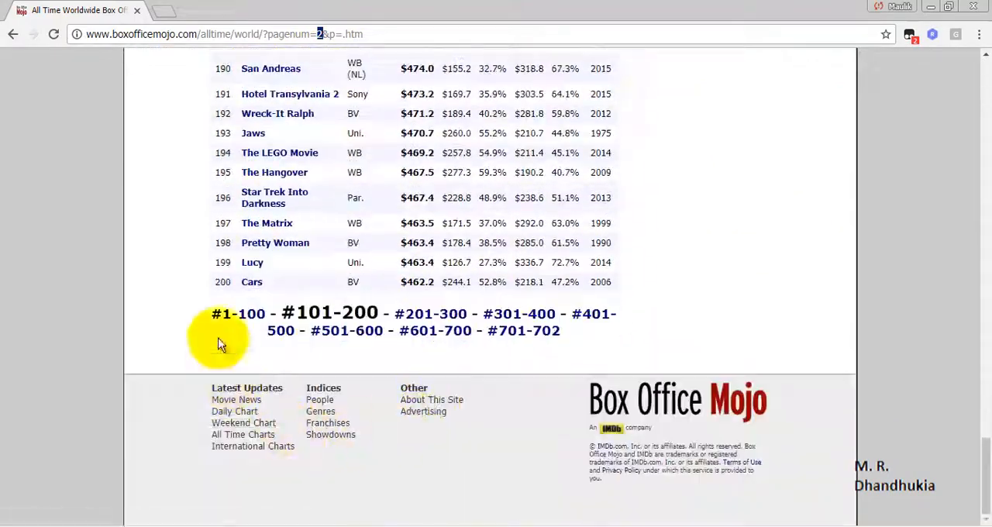
Open the #701-702 page of the worldwide grosses and check the pagenum value in its URL
click(543, 332)
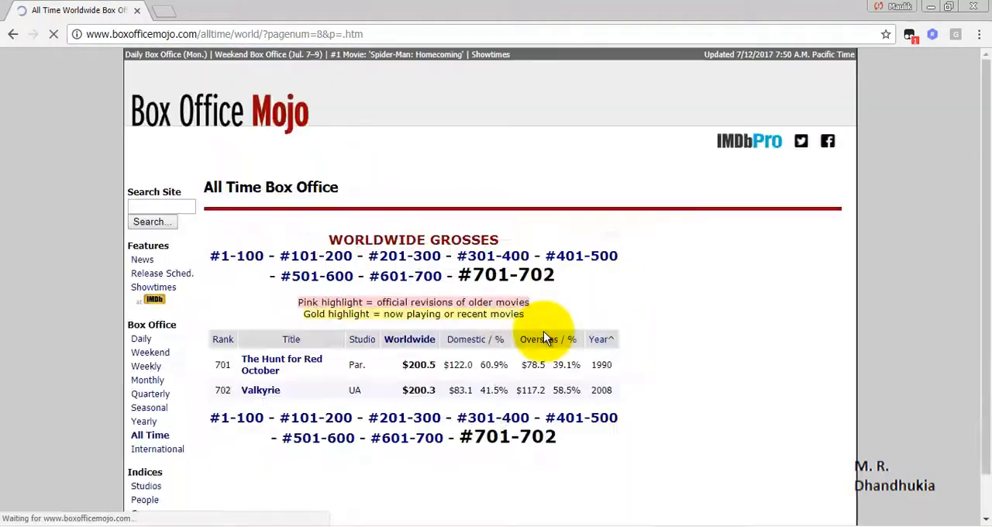
click(320, 33)
click(324, 34)
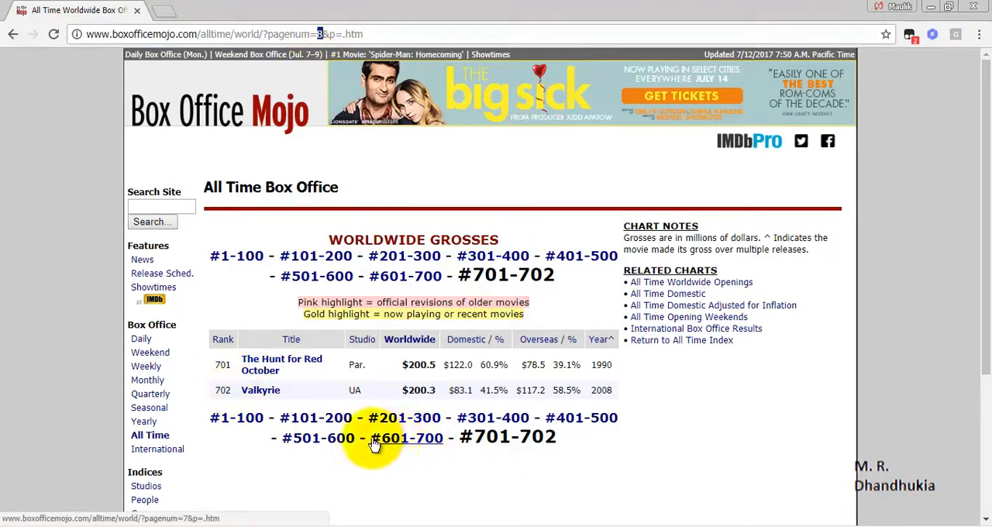
Open the #601-700 page, check the pagenum value in its URL and look through its list of movies
click(413, 440)
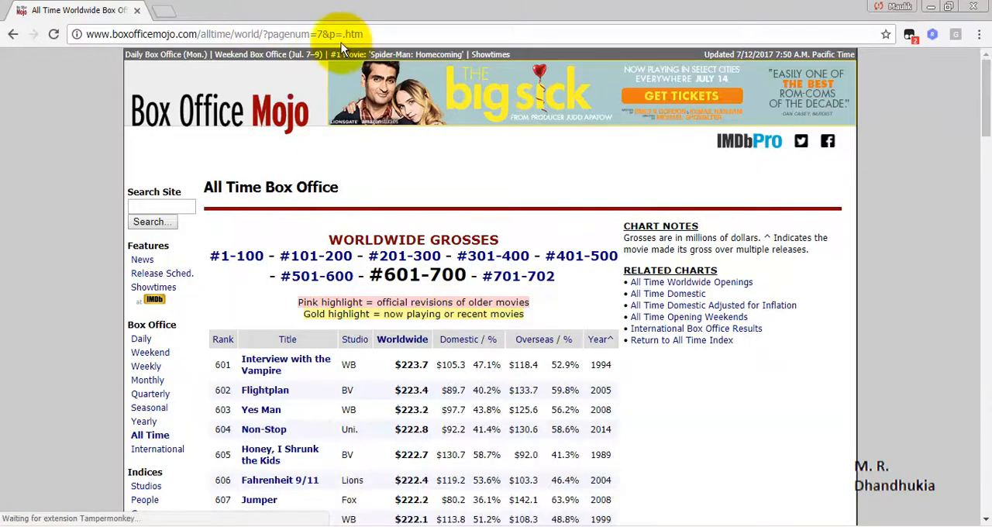
double_click(321, 34)
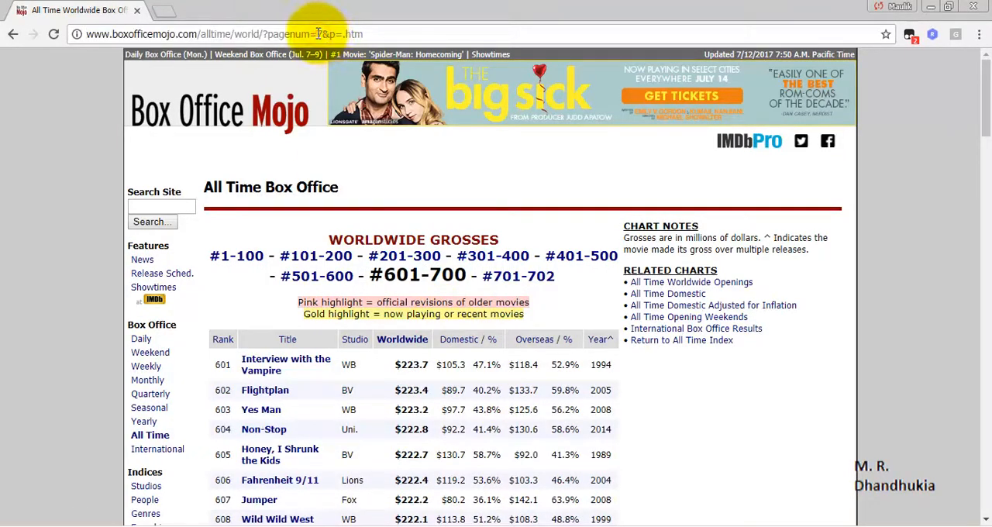
scroll(492, 350, down, 20)
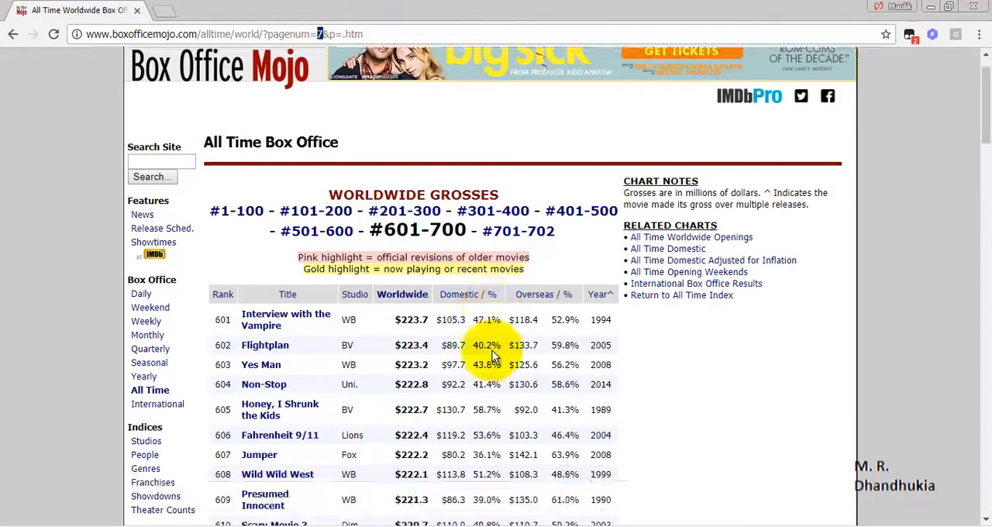
scroll(493, 351, down, 1)
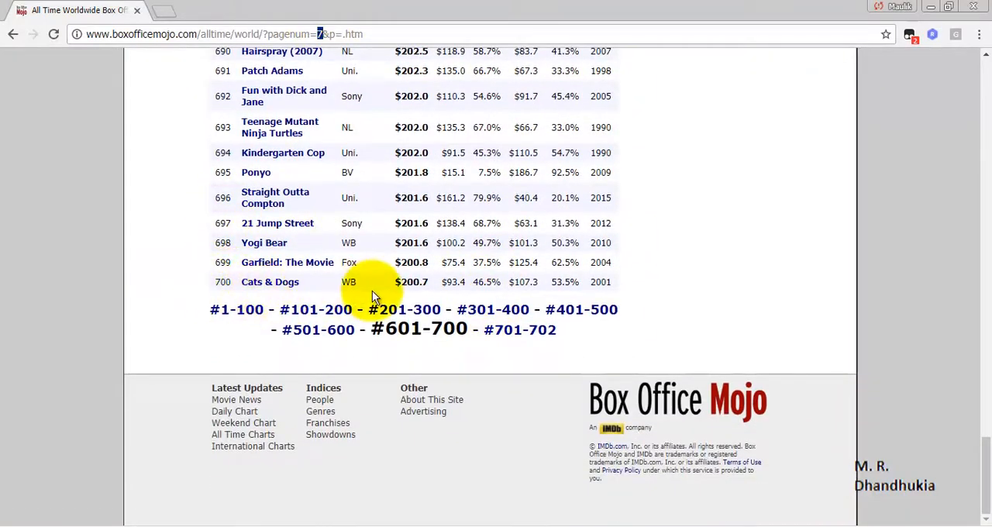
scroll(361, 277, up, 10)
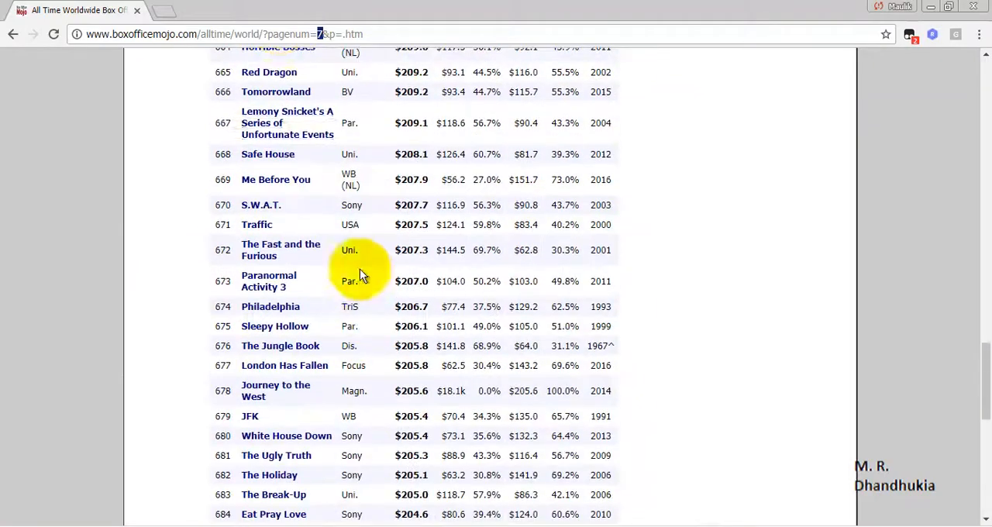
Load the first grosses page by setting pagenum to 1 in the URL, and copy the full address
text(1)
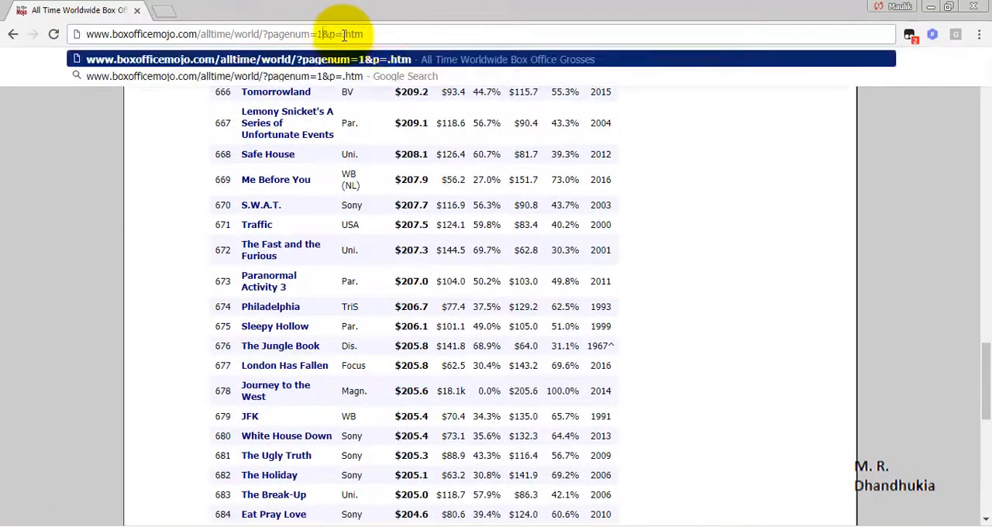
key(Return)
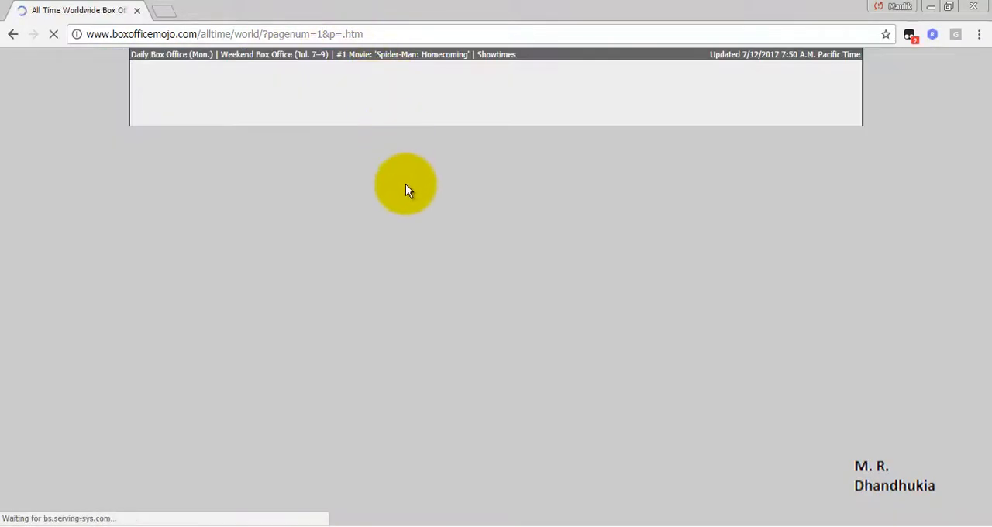
scroll(454, 331, down, 7)
scroll(453, 330, up, 7)
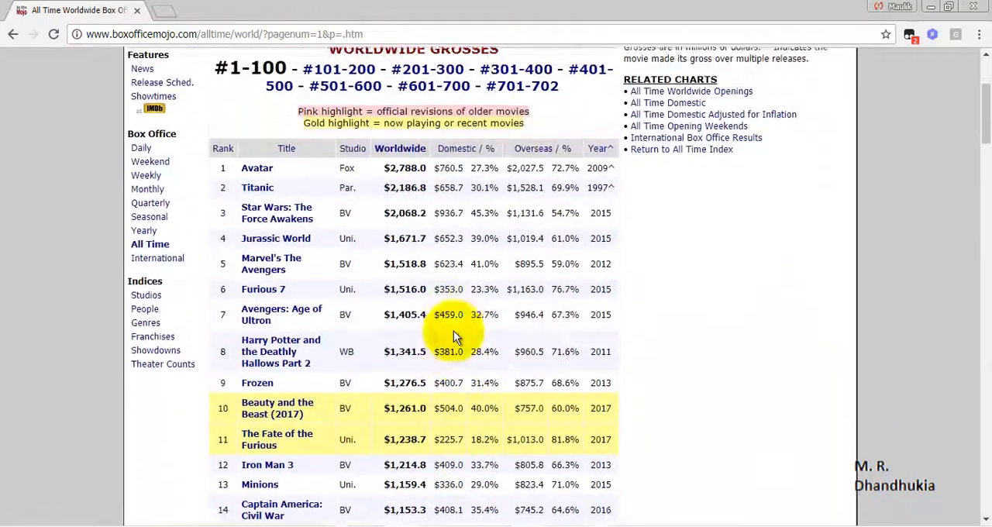
click(355, 34)
right_click(337, 33)
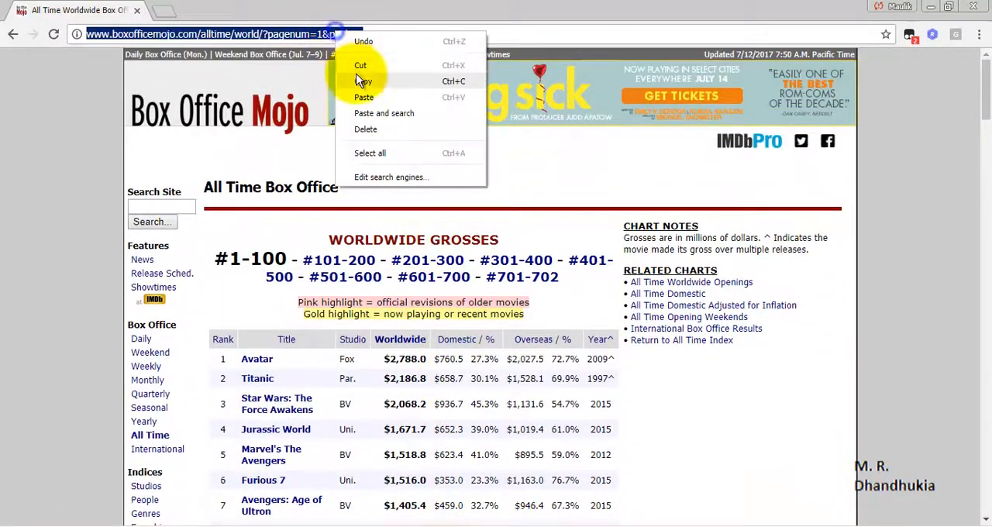
click(363, 82)
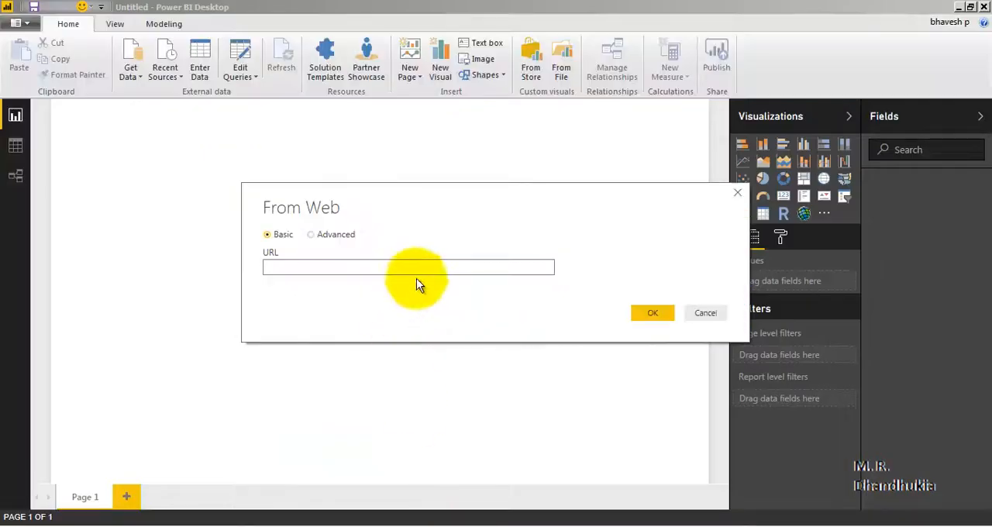
Switch back to Power BI Desktop, paste the copied Box Office Mojo address as the web source URL and connect to it
click(387, 267)
right_click(387, 265)
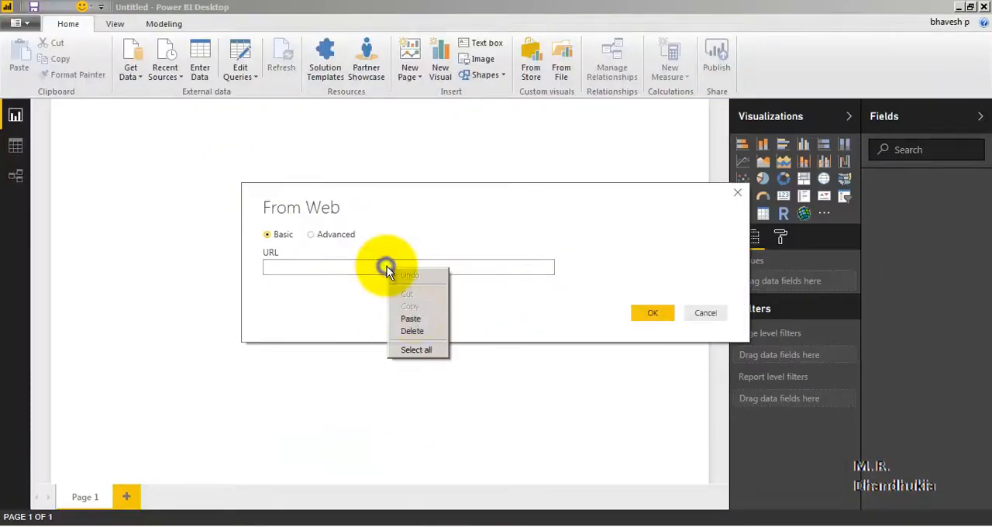
click(415, 318)
click(648, 314)
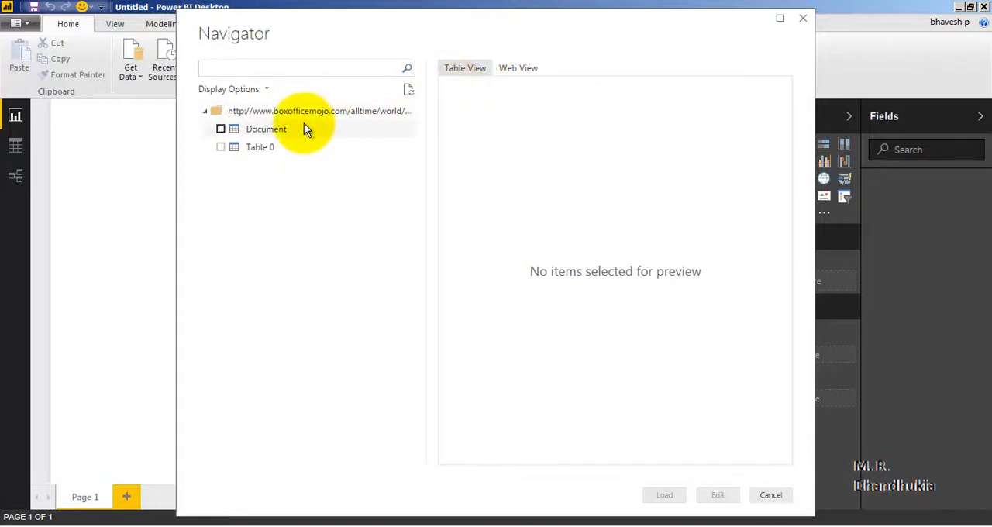
Preview Document and Table 0 from the web page, then select Table 0 and open it for editing in the Query Editor
click(256, 137)
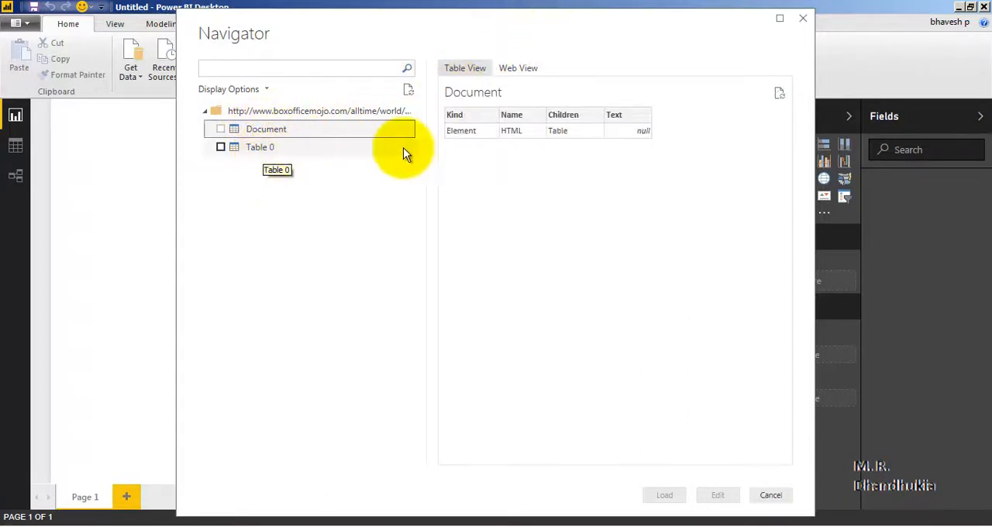
click(266, 150)
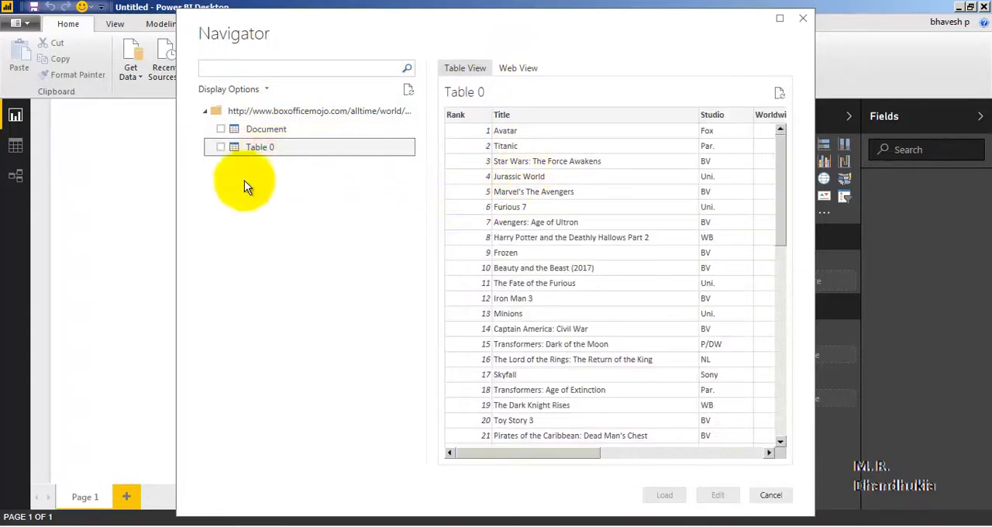
click(221, 148)
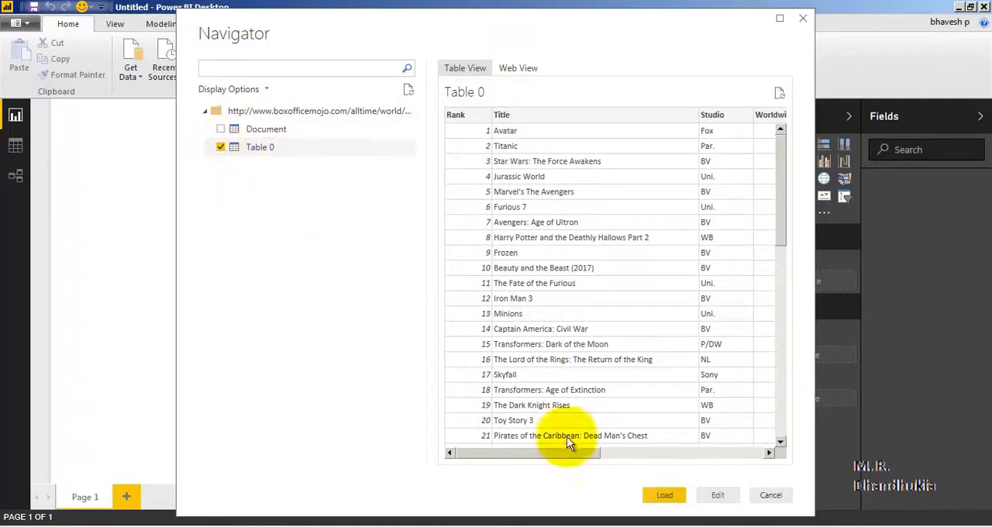
click(718, 497)
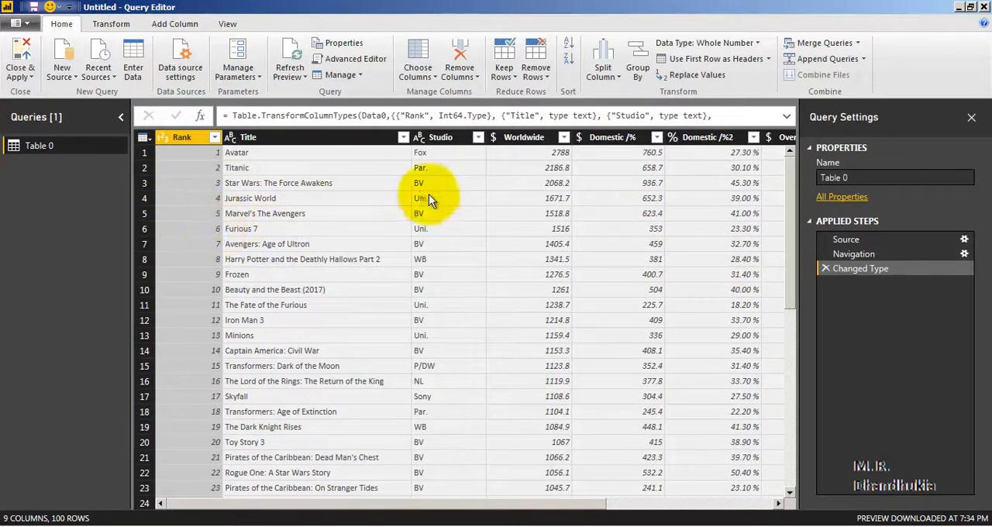
Compare the imported Table 0 with the Box Office Mojo page in the browser and return to the Query Editor
drag(470, 502, 394, 509)
click(261, 526)
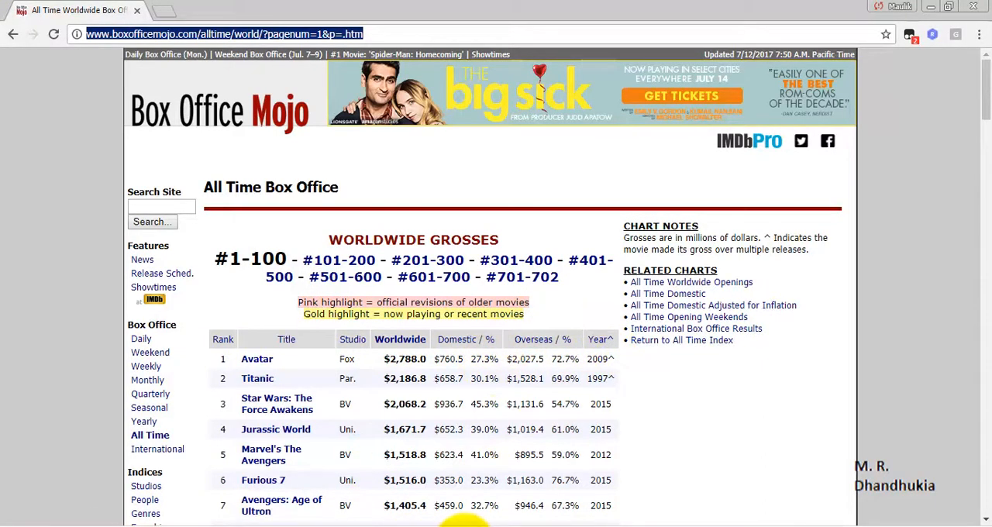
click(465, 526)
click(479, 508)
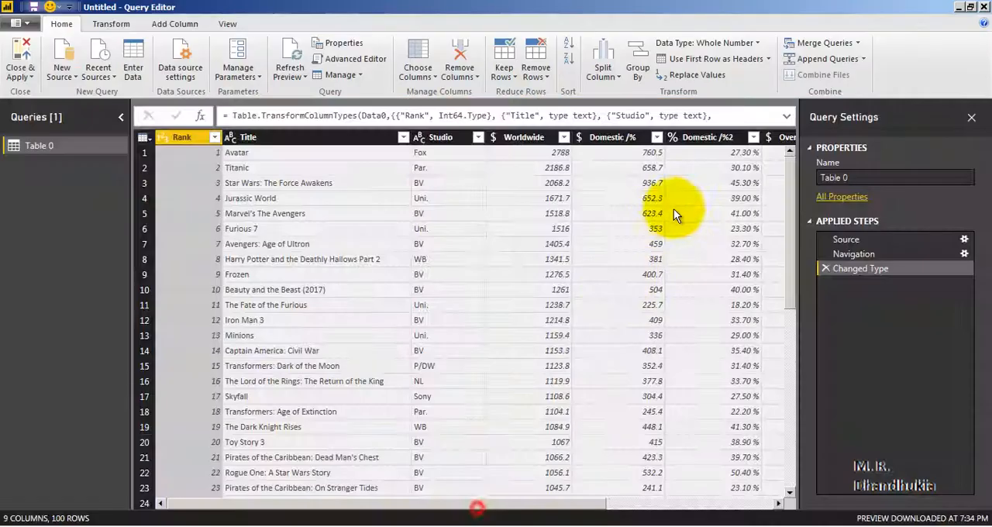
drag(553, 510, 440, 495)
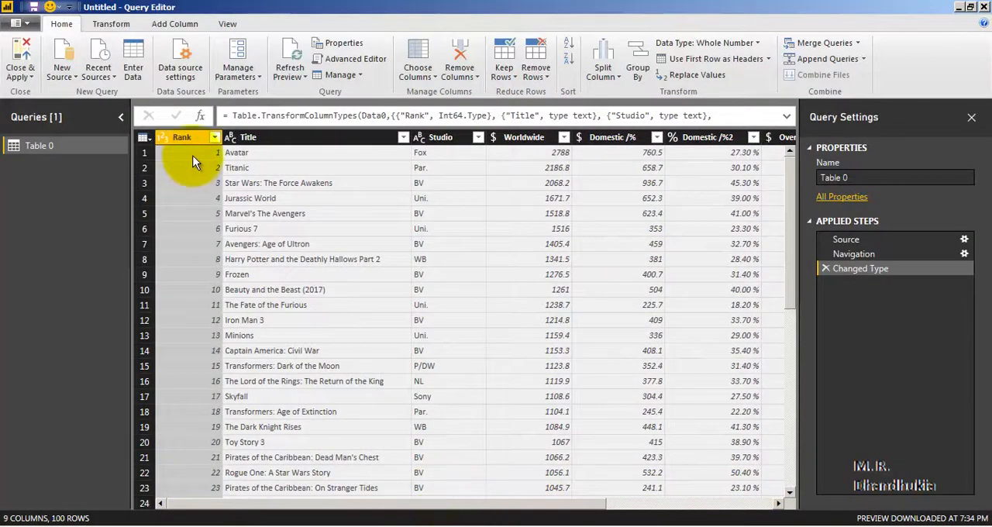
Look through the rows of Table 0 down to the last rank and return to the first row
click(62, 145)
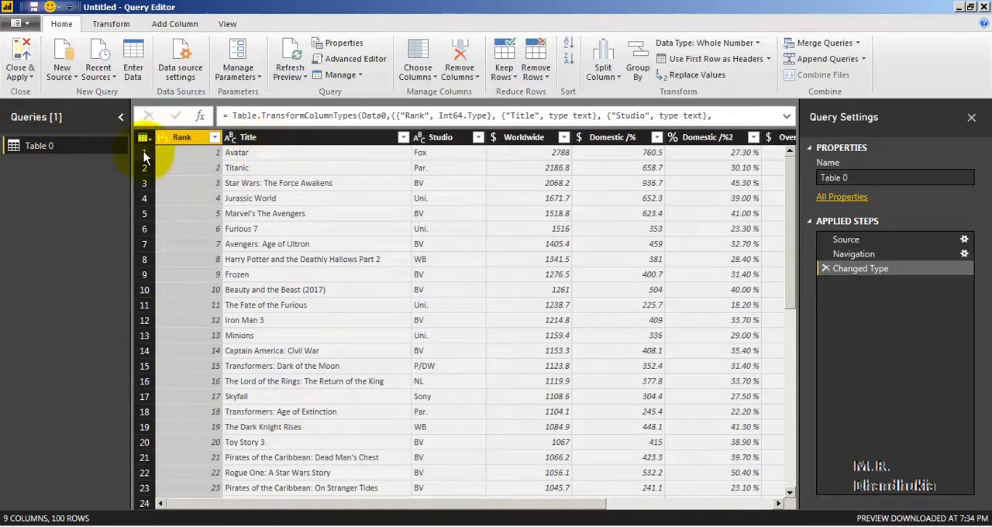
scroll(789, 173, down, 9)
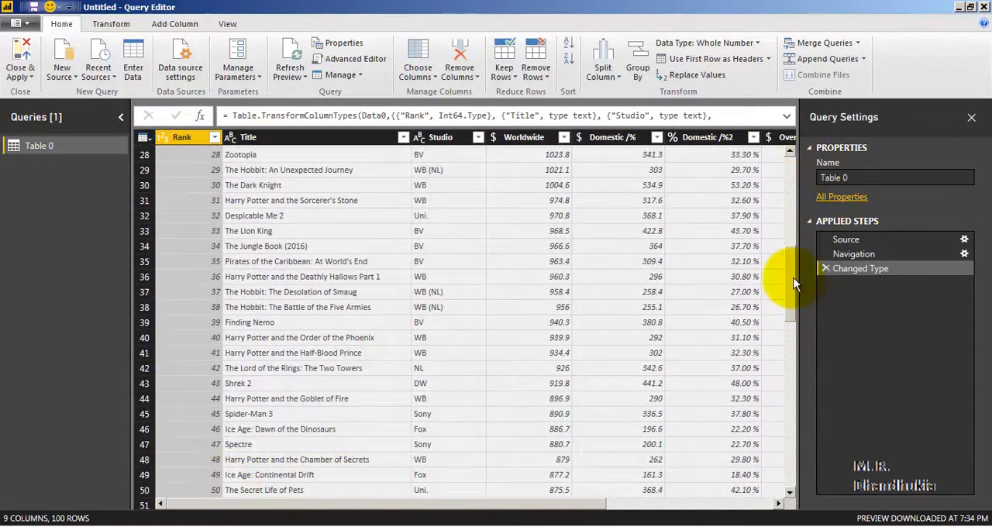
drag(791, 271, 809, 479)
click(209, 490)
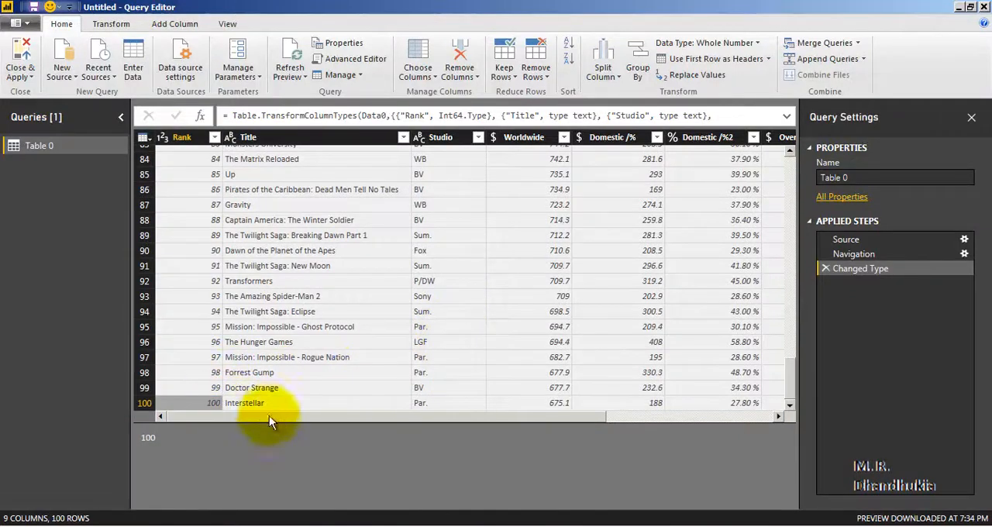
drag(790, 389, 801, 427)
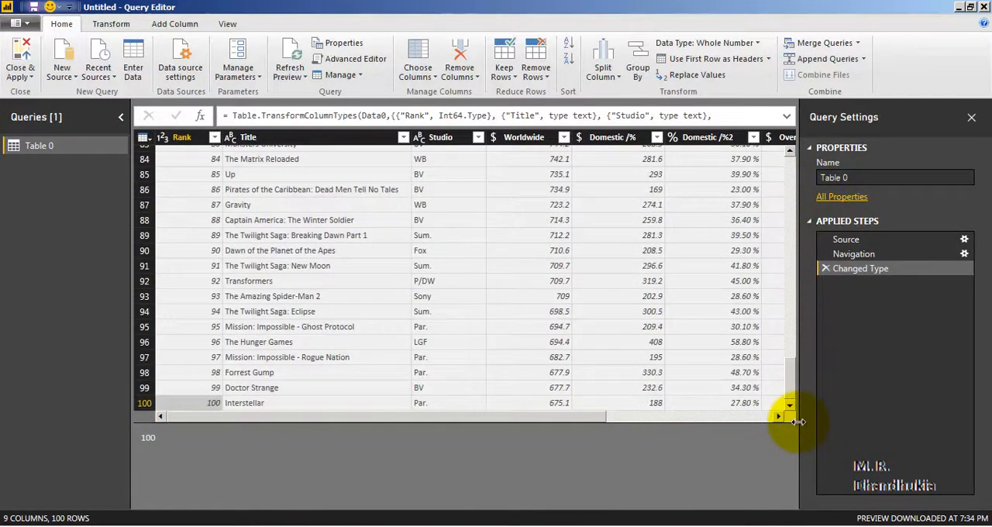
drag(793, 388, 811, 163)
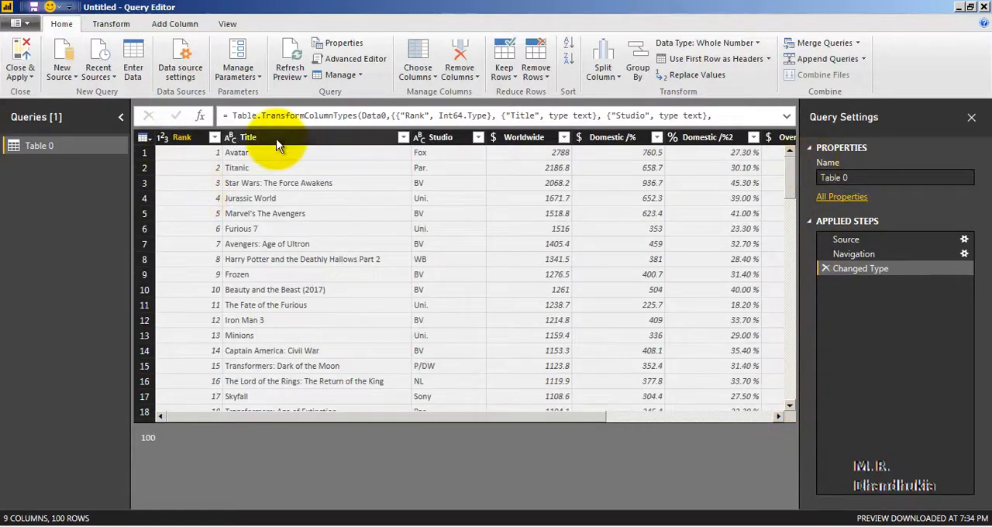
Open Table 0's code in the Advanced Editor and examine it, especially the pagenum value in the source URL
click(339, 60)
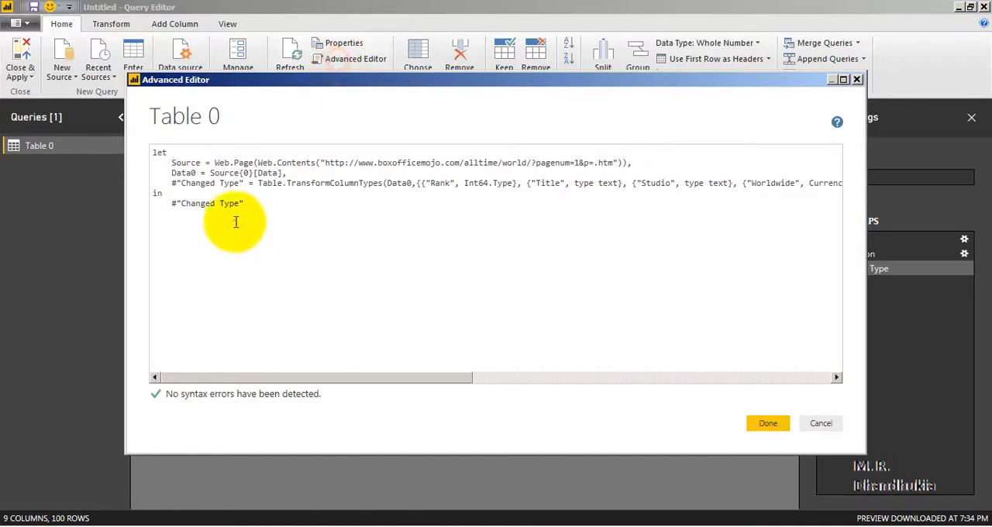
drag(264, 206, 155, 152)
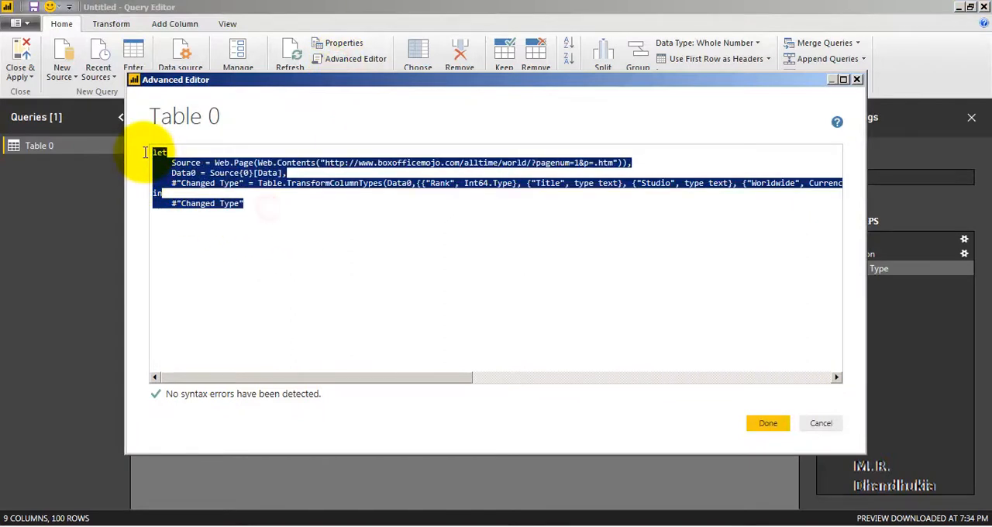
click(336, 380)
drag(447, 378, 374, 378)
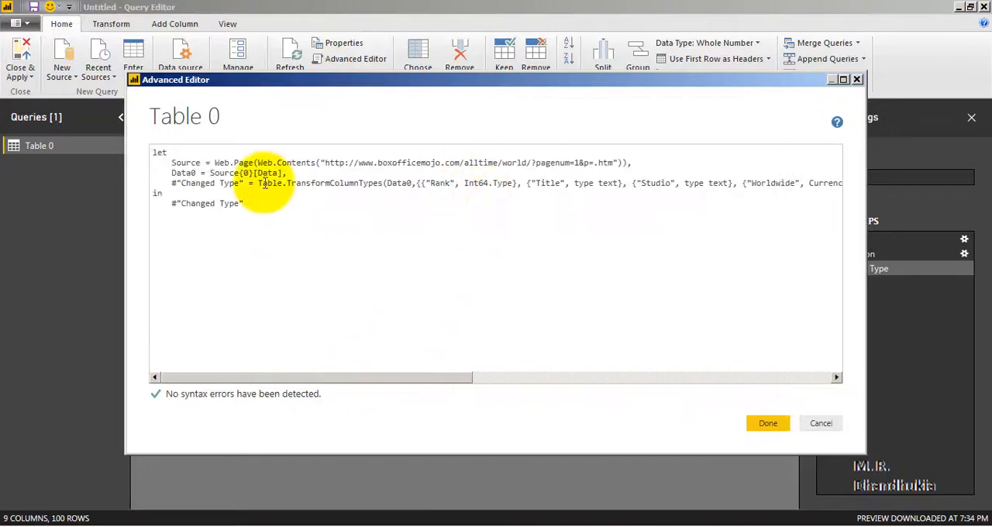
click(238, 155)
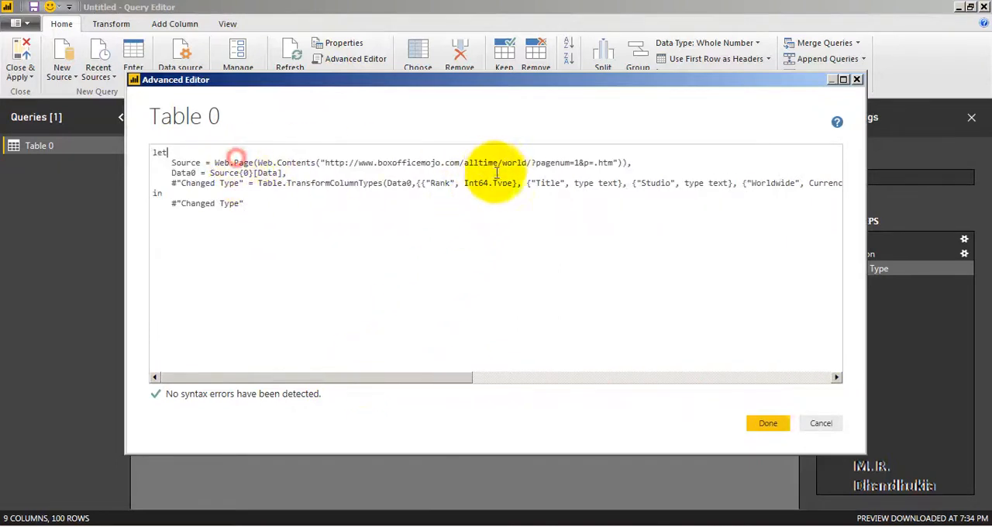
double_click(577, 163)
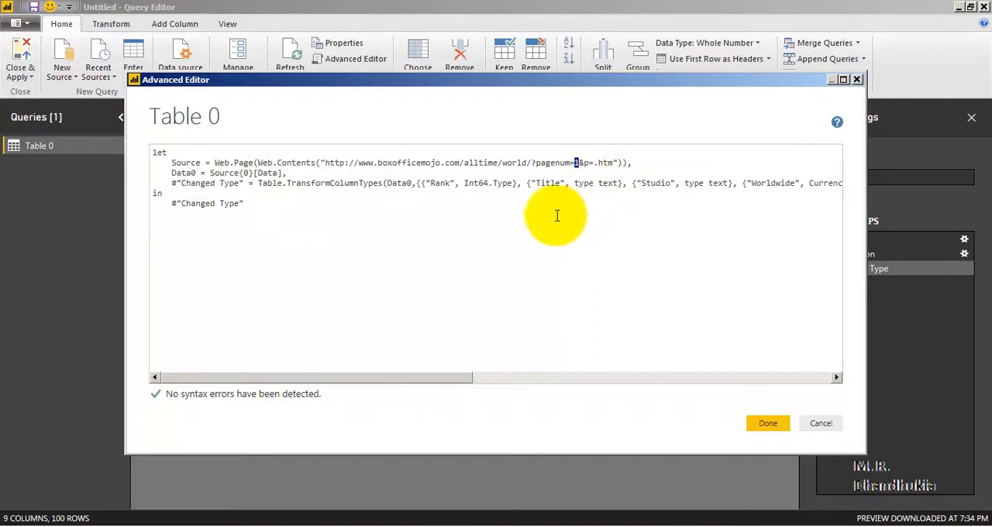
drag(260, 203, 133, 153)
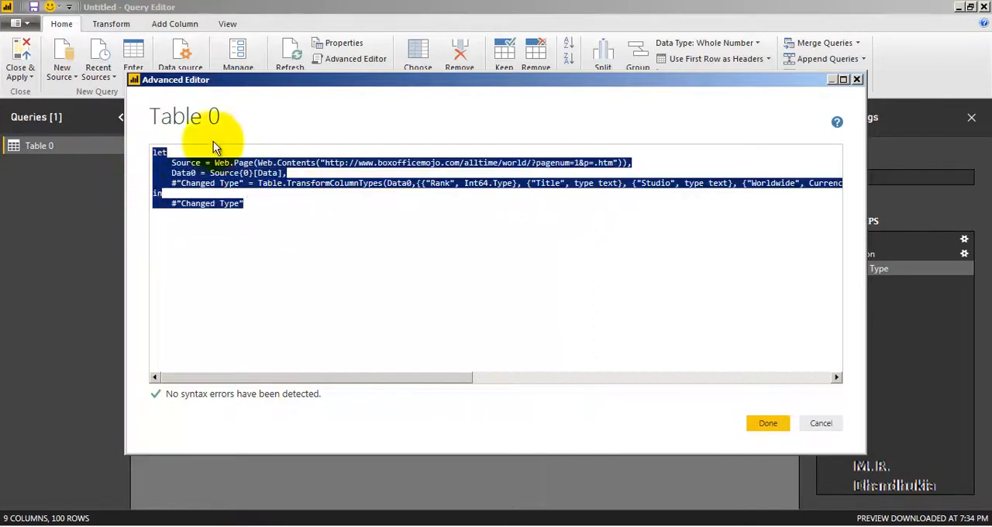
double_click(578, 165)
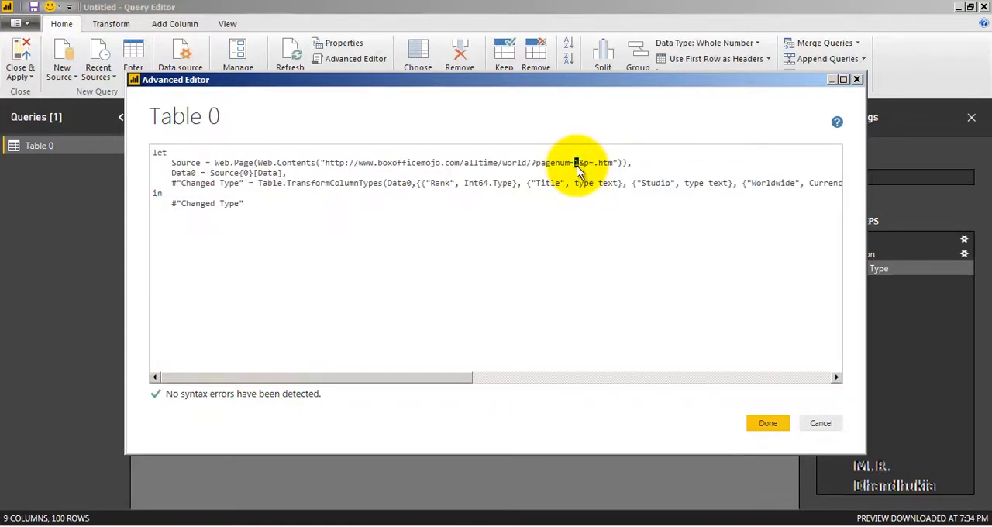
Add the function header (PageNumber)=> on its own line above let in Table 0's code
click(156, 153)
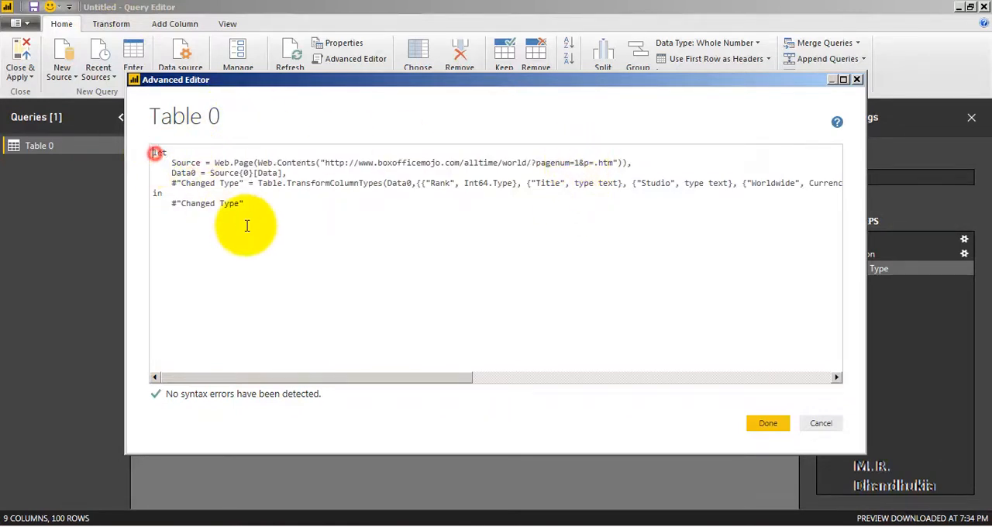
key(Return)
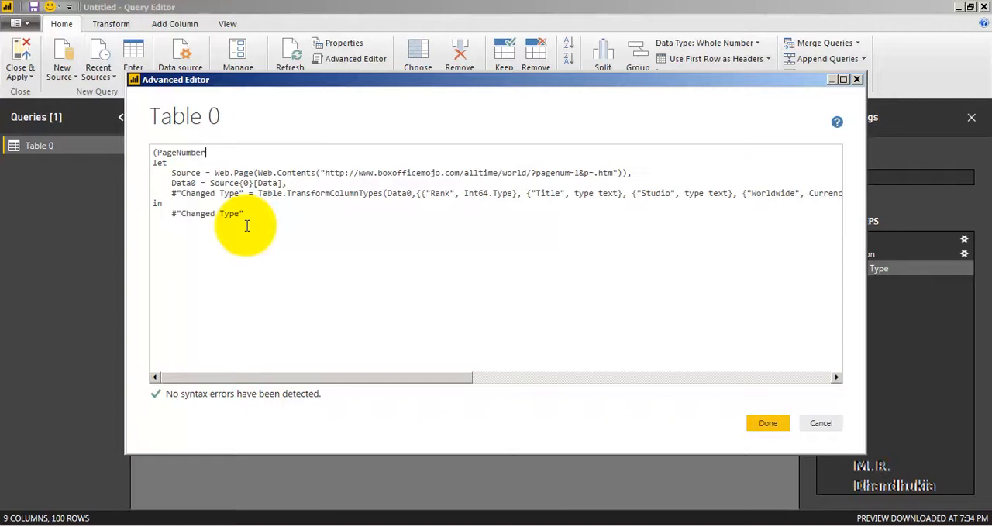
text((PageNumber)=>)
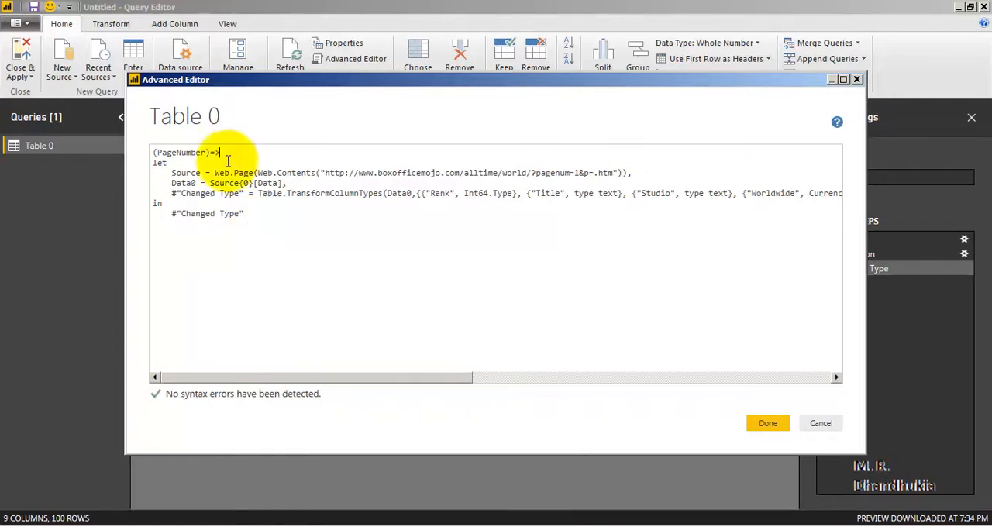
drag(221, 152, 152, 152)
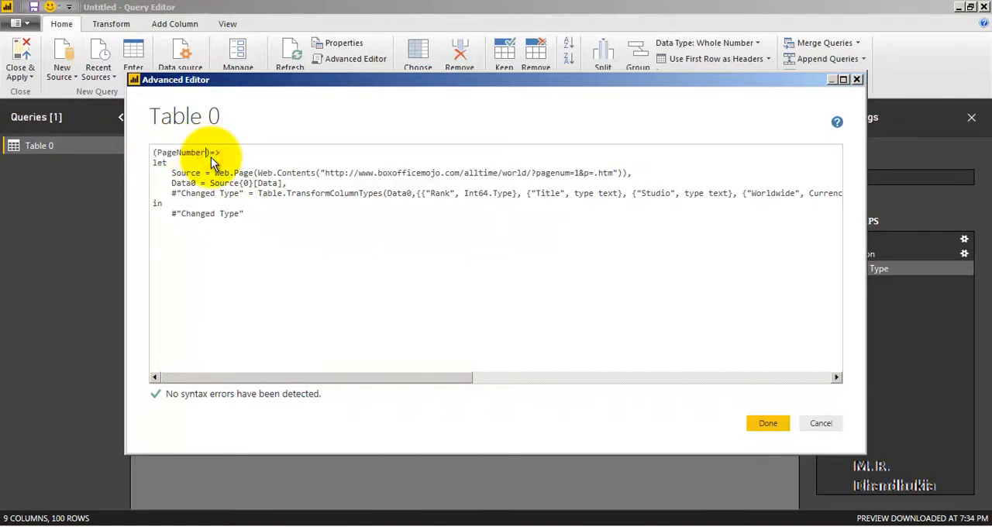
key(Home)
key(shift+Right)
key(shift+Right)
key(shift+Right)
key(shift+Right)
key(shift+Right)
key(shift+Right)
key(shift+Right)
key(shift+Right)
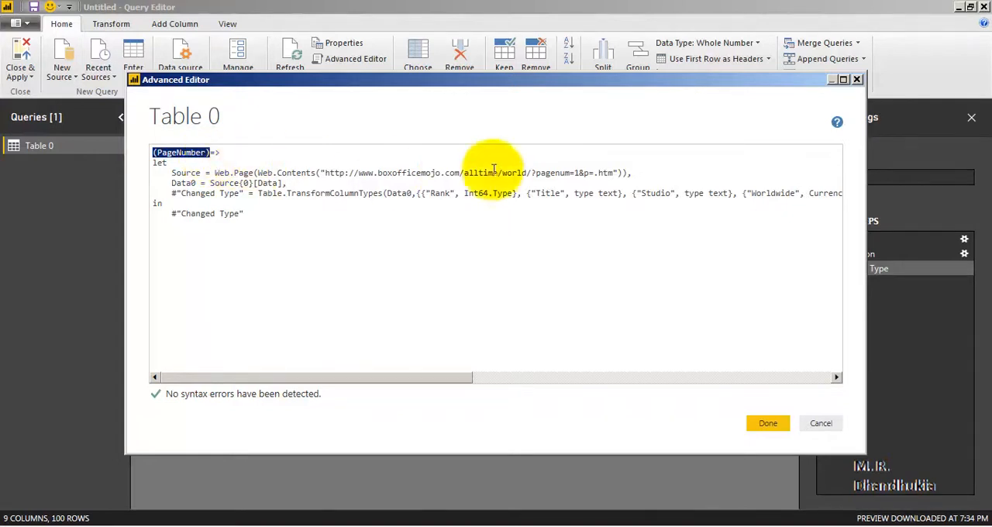
Remove the fixed page number from the source URL and split the string there, so it reads pagenum="& &"p=.htm"
click(578, 173)
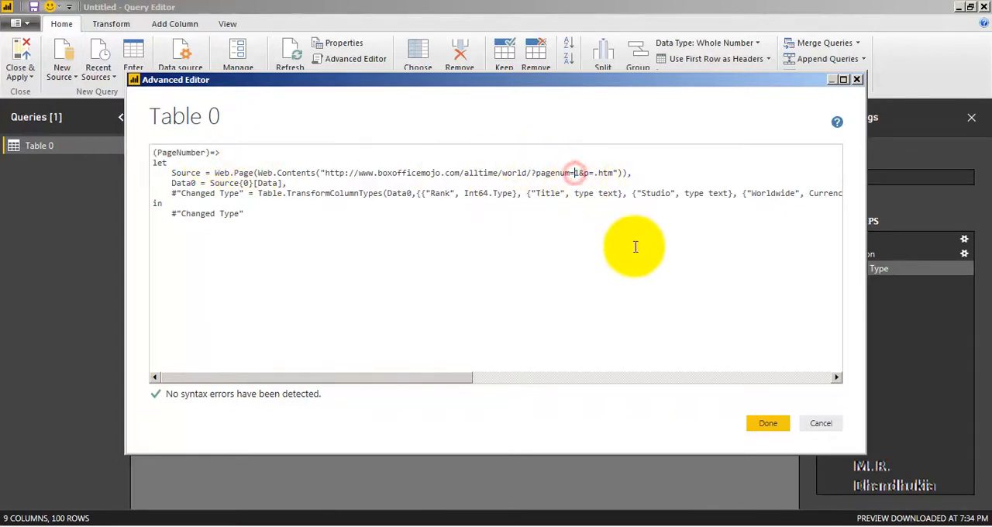
key(BackSpace)
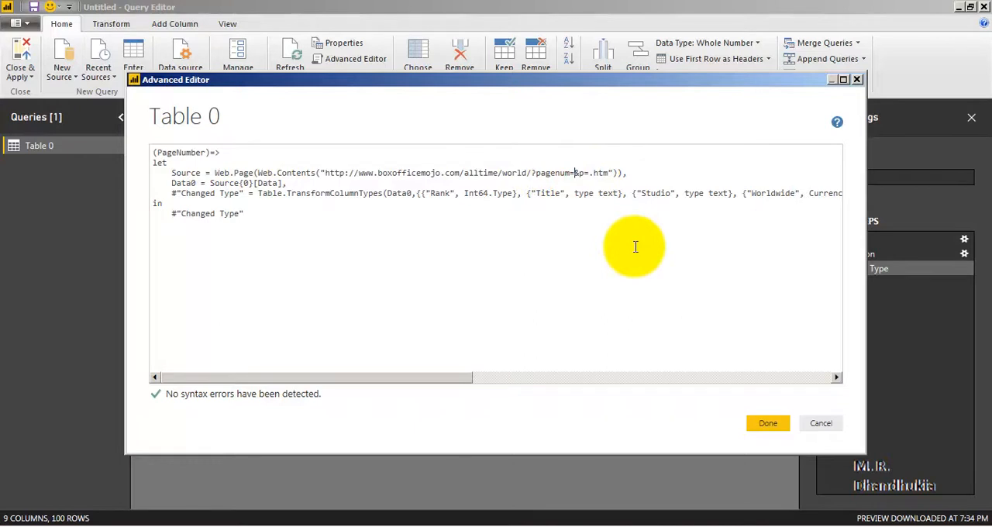
key(ctrl+z)
text(")
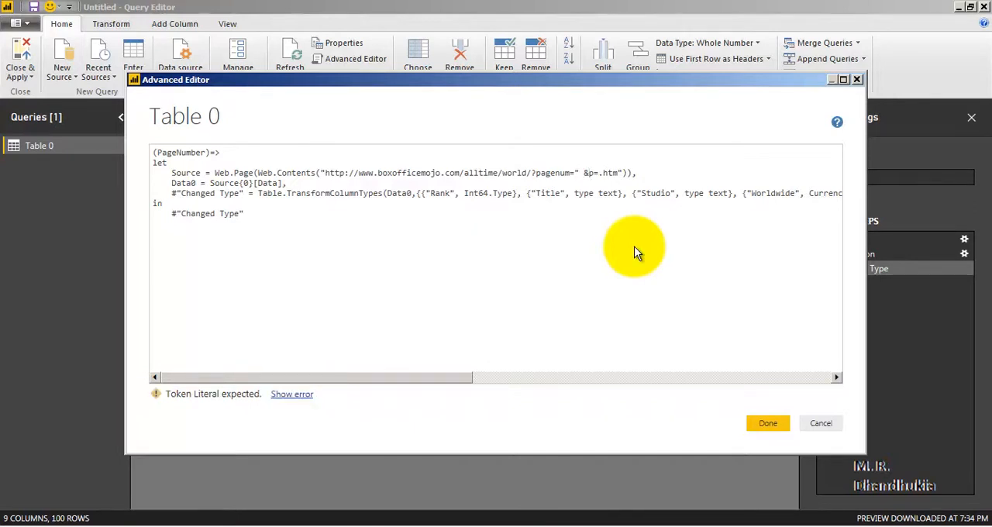
text(")
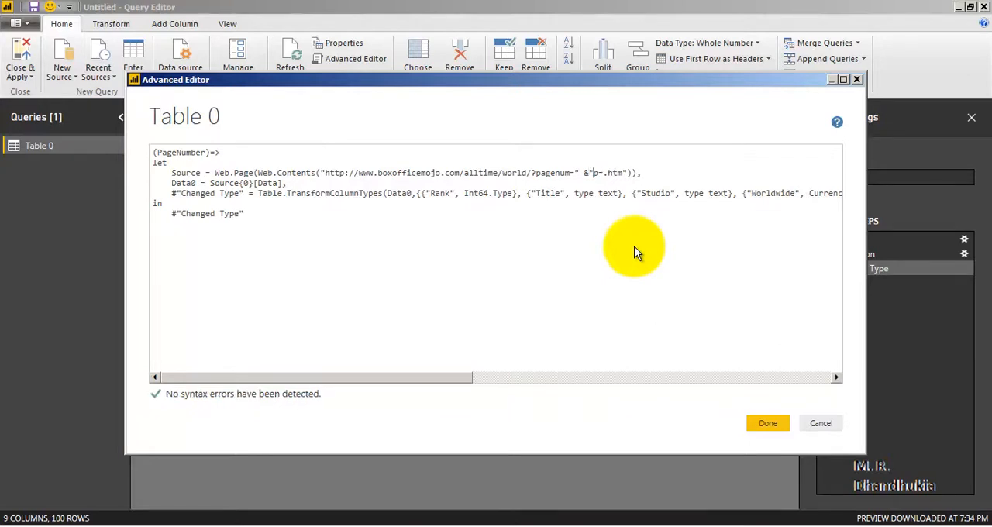
key(Left)
key(Left)
text(&)
key(Right)
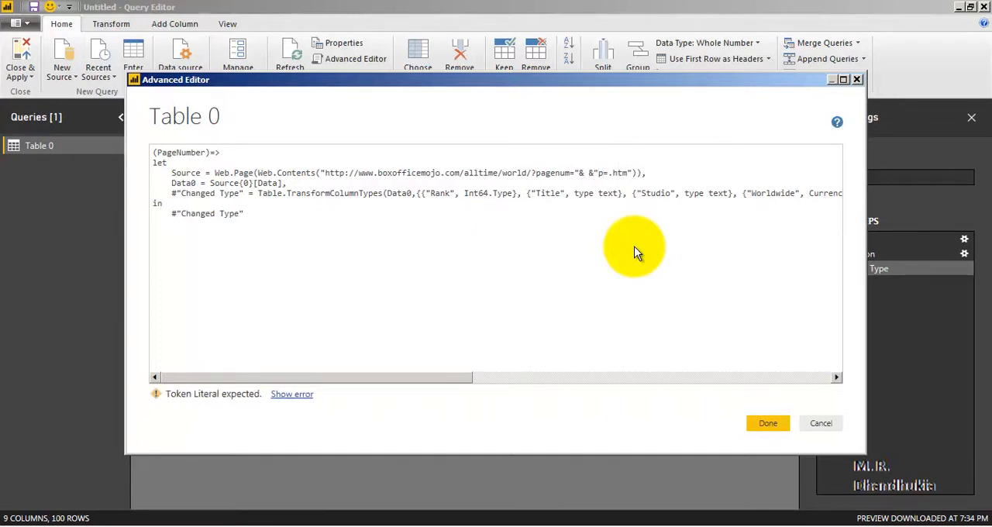
key(shift+Right)
Insert Number.ToText(PageNumber) between the two & operators in the source URL and remove the extra space after it
click(202, 158)
click(589, 172)
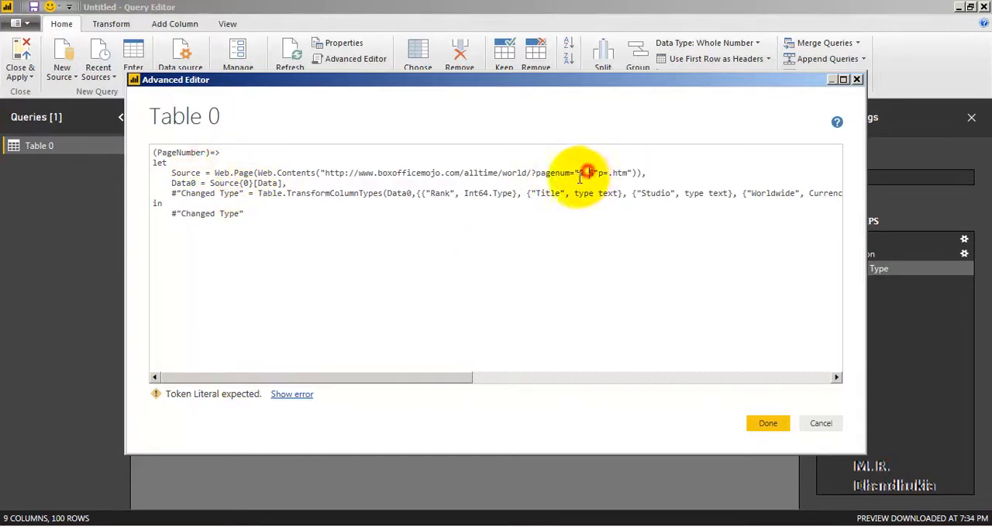
text(N)
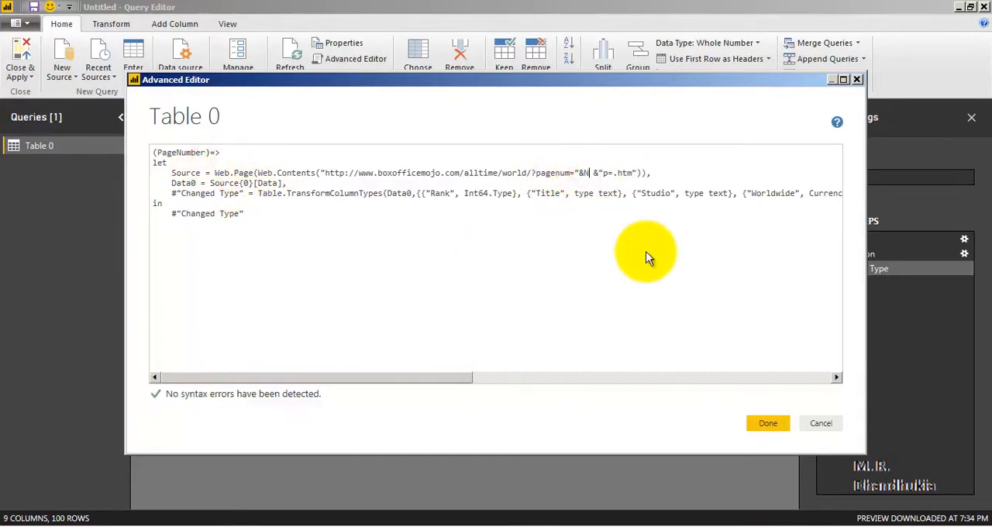
text(umber.ToTex)
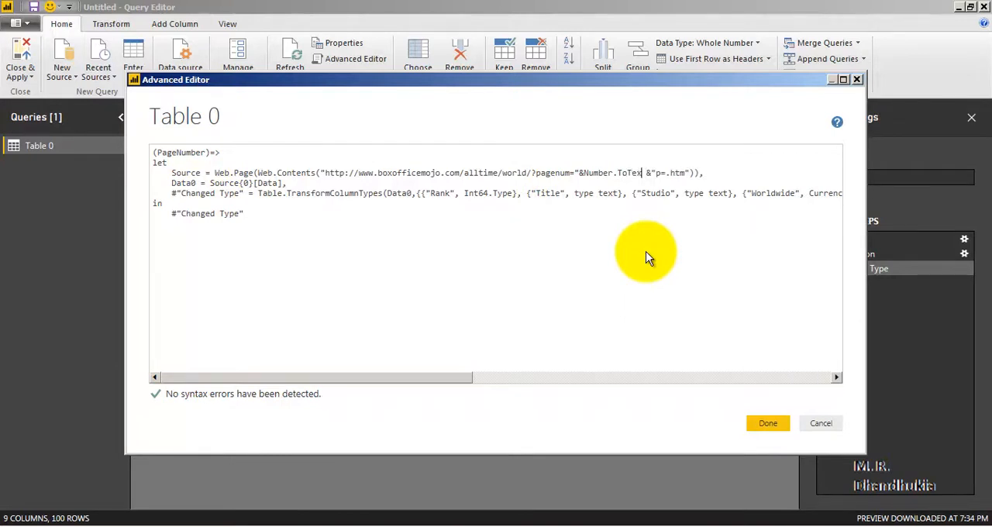
text(t(PageNumber))
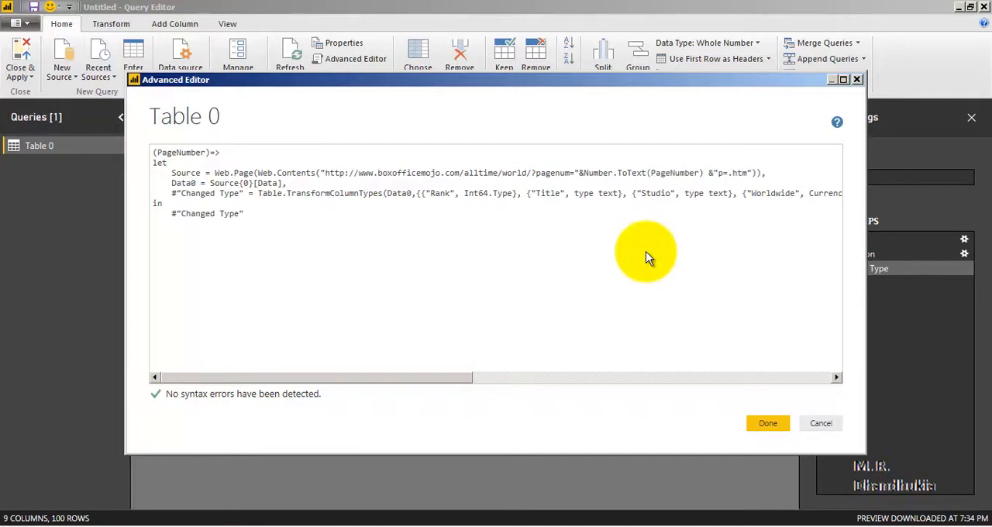
key(Delete)
Review the Number.ToText(PageNumber) expression and its joining & operators in the source URL, and check the syntax status
key(Left)
key(Left)
key(Left)
key(Left)
key(Left)
key(Left)
key(Left)
key(Left)
key(Left)
key(Left)
key(Left)
key(Left)
key(Left)
key(Left)
key(Left)
key(Left)
key(Left)
key(Left)
key(Left)
key(Left)
key(Left)
key(Left)
key(Left)
key(Left)
key(shift+Right)
key(shift+Right)
key(shift+Right)
key(shift+Right)
key(shift+Right)
key(shift+Right)
key(shift+Right)
key(shift+Right)
key(shift+Right)
key(shift+Right)
key(shift+Right)
key(shift+Right)
key(shift+Right)
key(shift+Right)
key(shift+Right)
key(shift+Right)
key(shift+Right)
key(shift+Right)
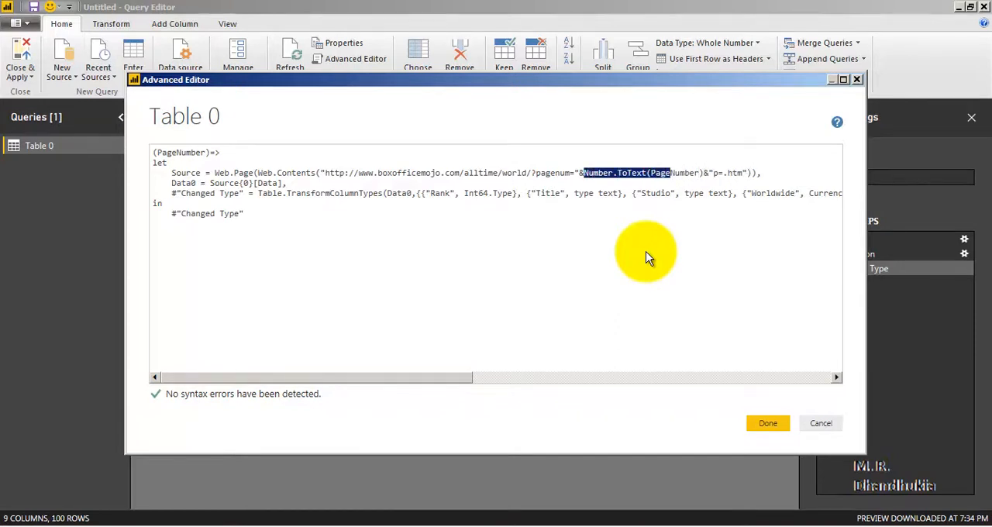
key(shift+Right)
key(shift+Right)
key(shift+Right)
key(shift+Right)
key(shift+Right)
key(shift+Right)
key(shift+Right)
key(Right)
key(shift+Right)
key(shift+Right)
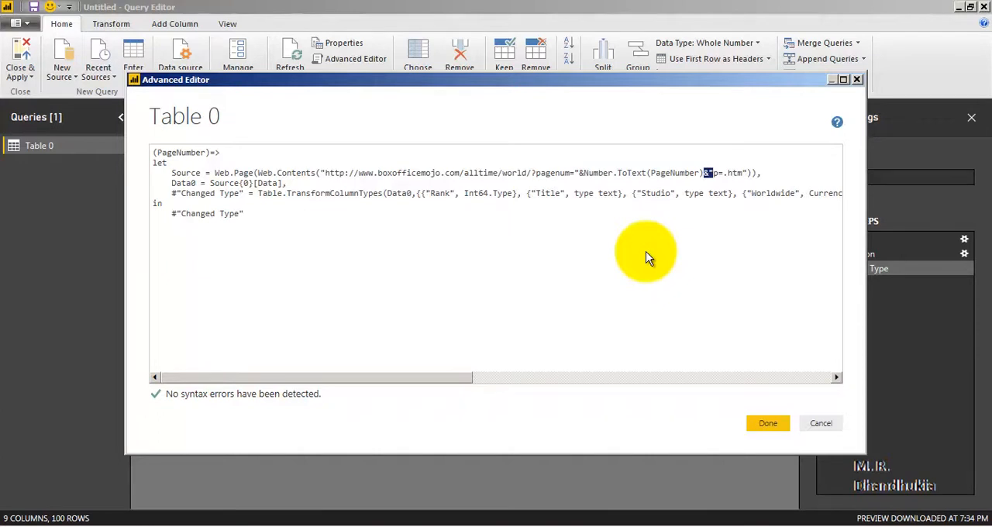
key(Left)
key(Left)
key(Left)
key(Left)
key(Left)
key(Left)
key(Left)
key(Left)
key(Left)
key(Left)
key(Left)
key(Left)
key(Left)
key(Left)
key(Left)
key(Left)
key(Left)
key(Left)
key(Left)
key(Left)
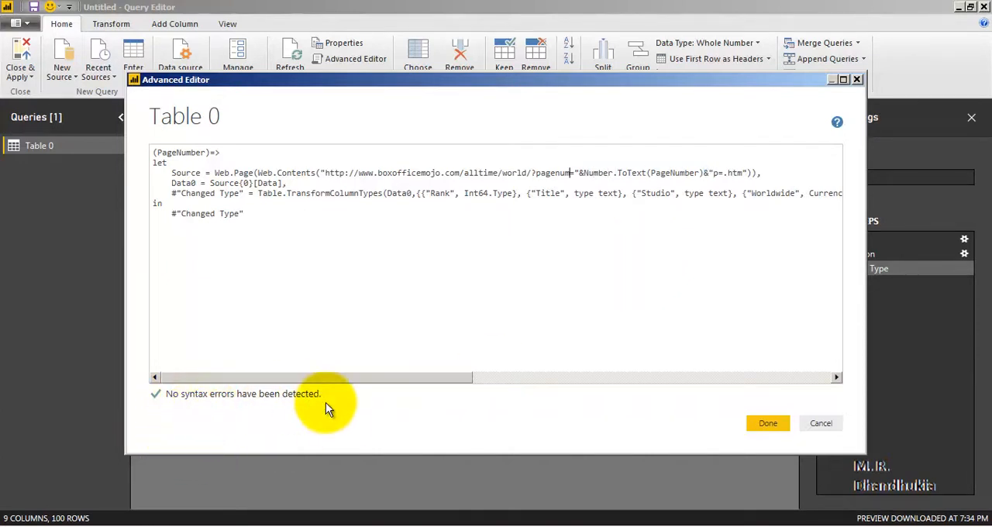
Apply the edited code of Table 0 and rename the resulting function as MoviesList
click(768, 424)
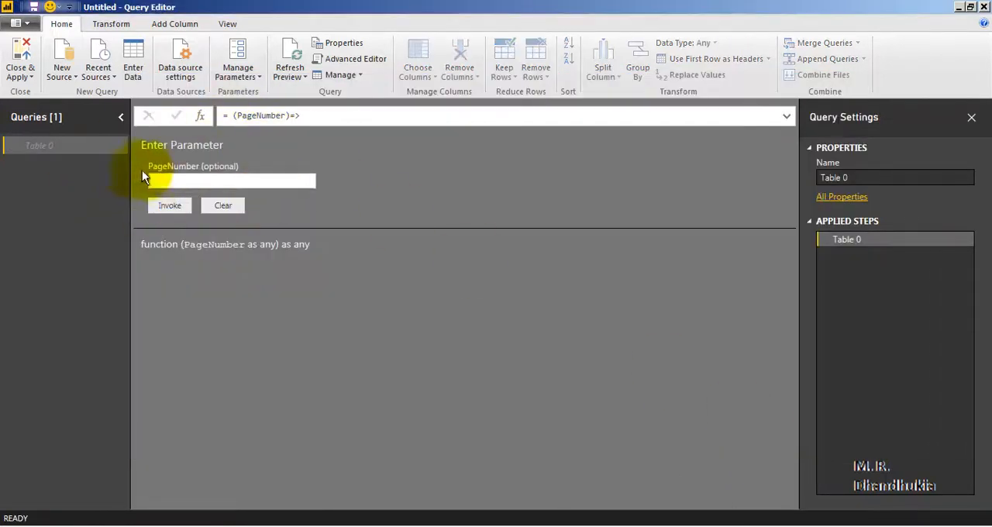
click(19, 149)
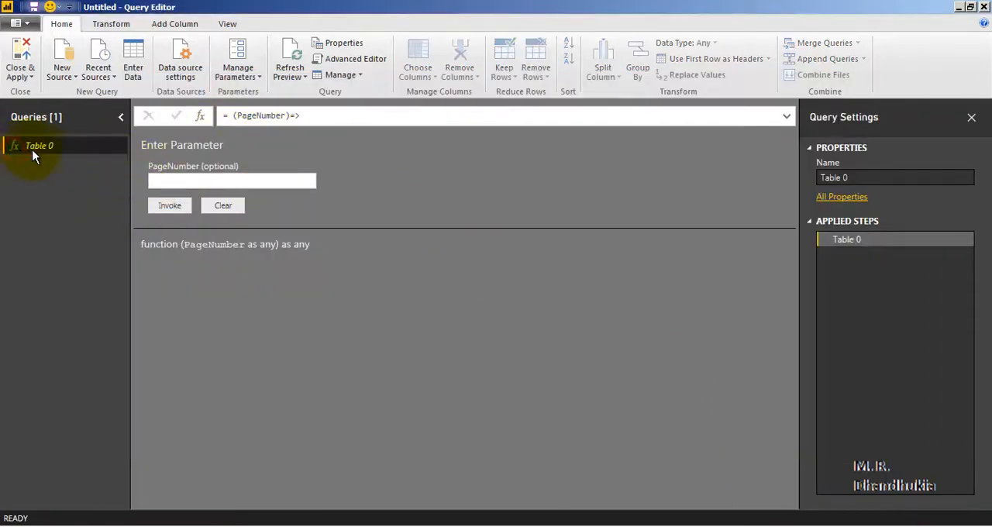
right_click(46, 149)
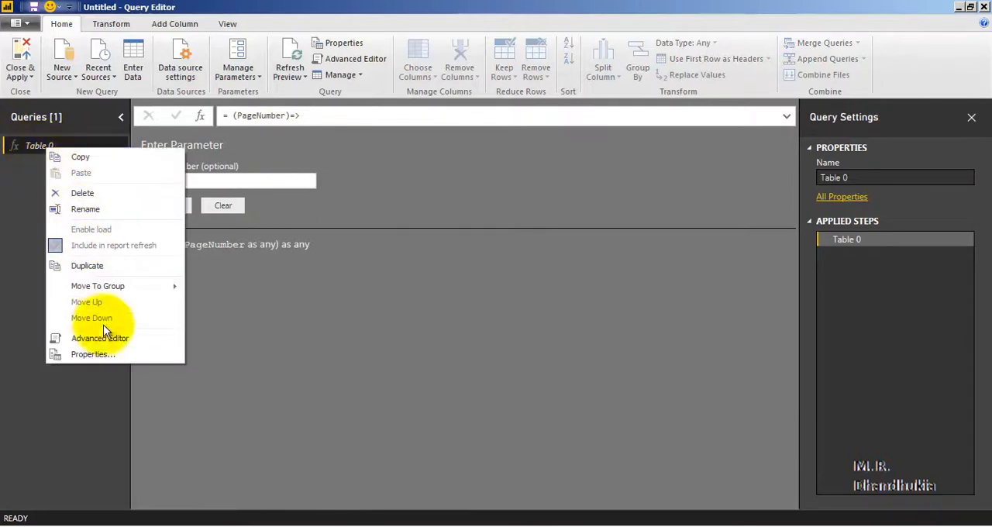
click(106, 209)
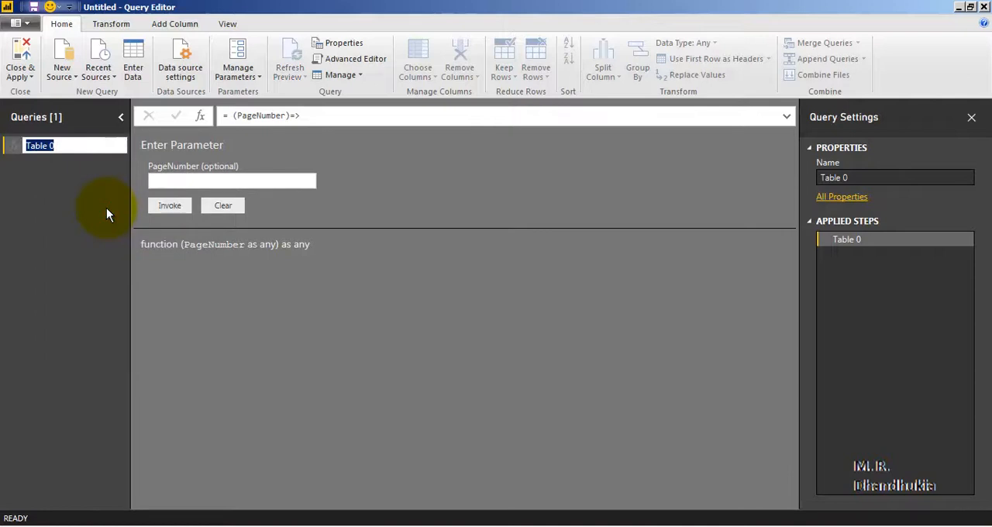
text(MoviesList)
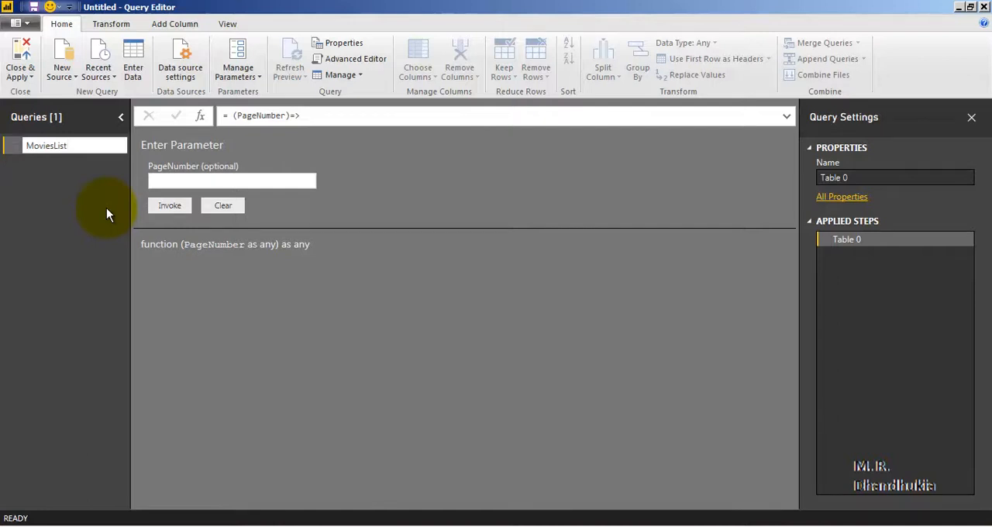
key(Return)
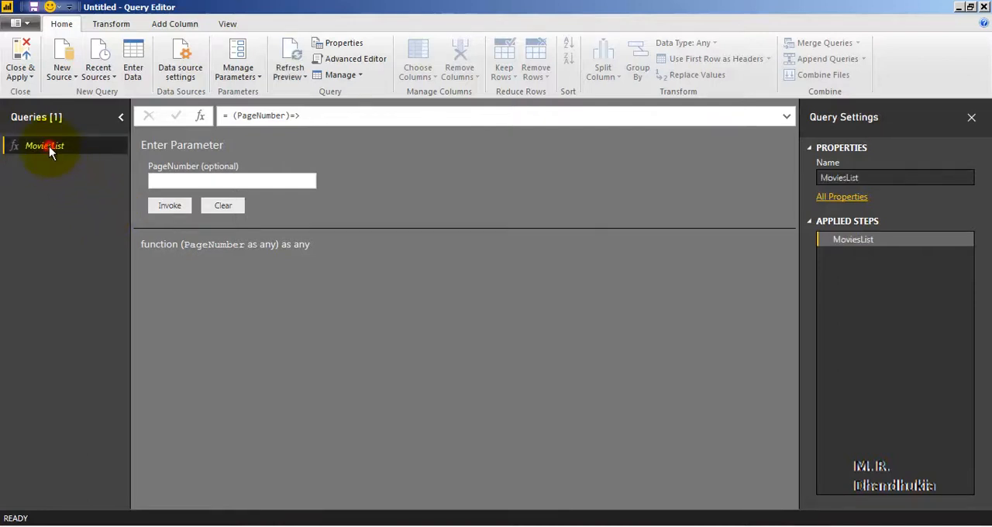
Invoke the MoviesList function with PageNumber 1 and check the returned rows through to the last one
click(179, 179)
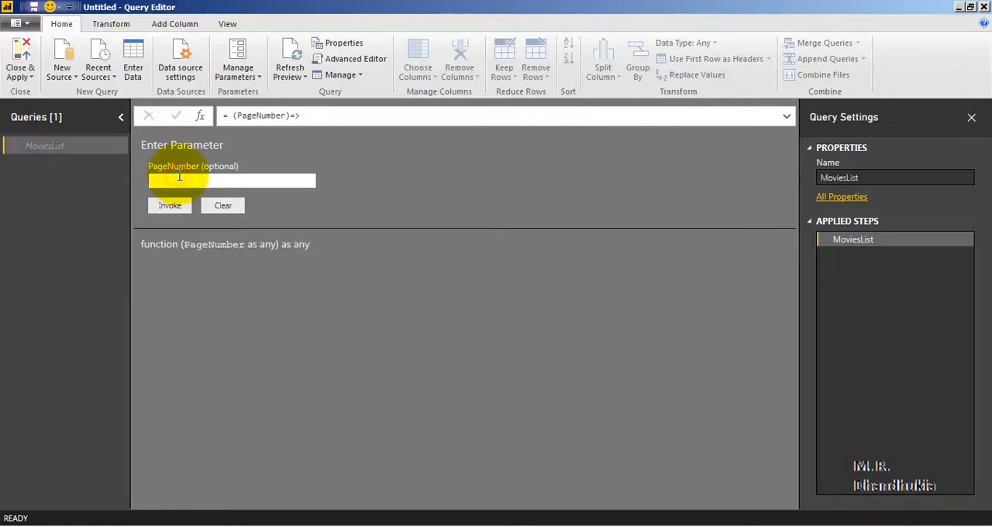
text(1)
click(160, 206)
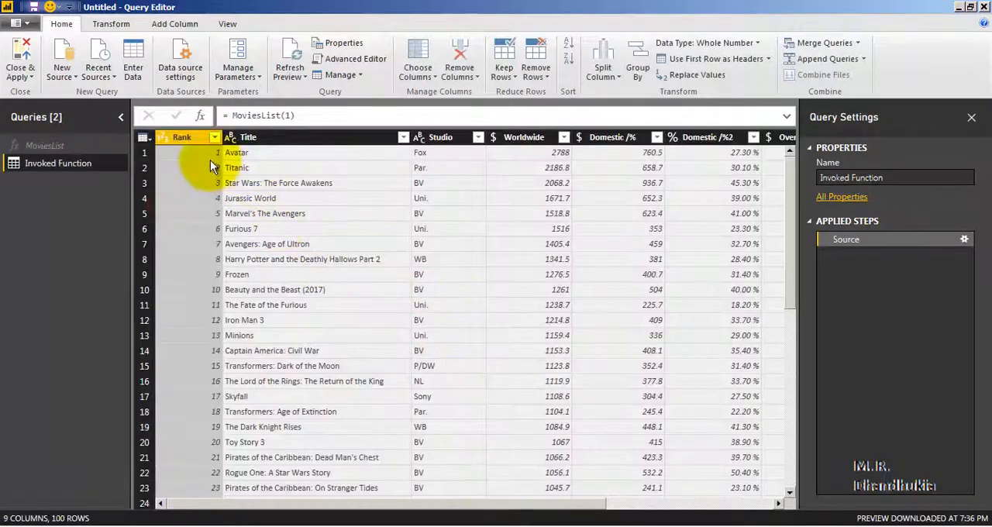
drag(797, 183, 814, 504)
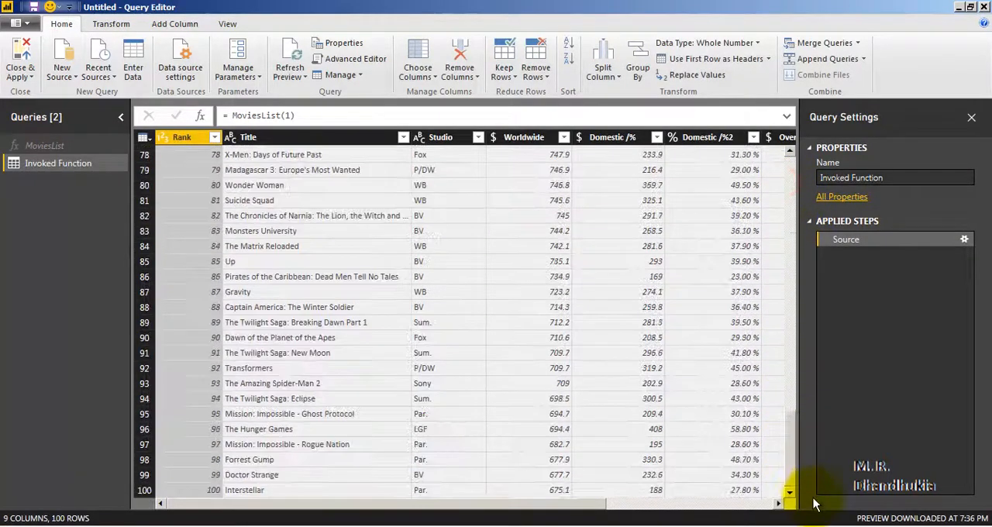
Invoke the MoviesList function with PageNumber 2 and check the returned movie rows
click(68, 146)
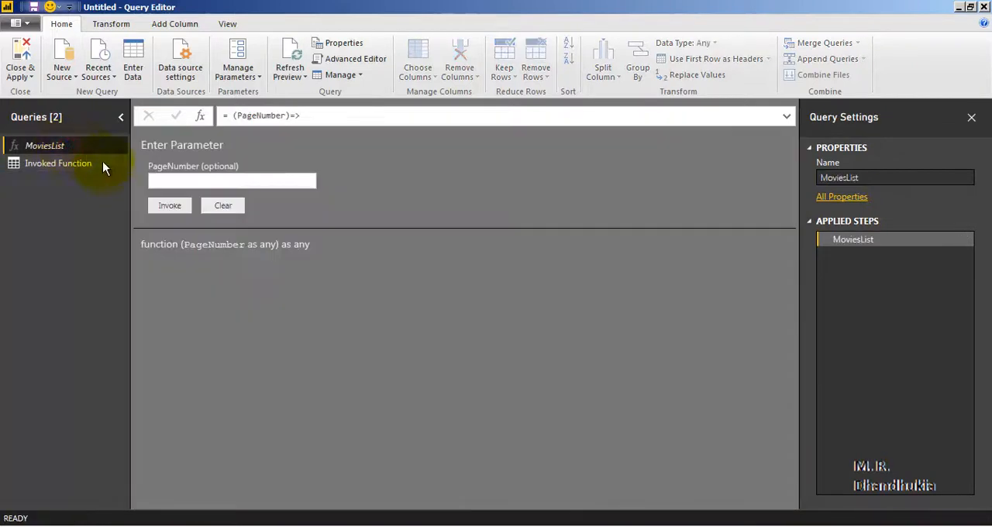
click(189, 183)
text(2)
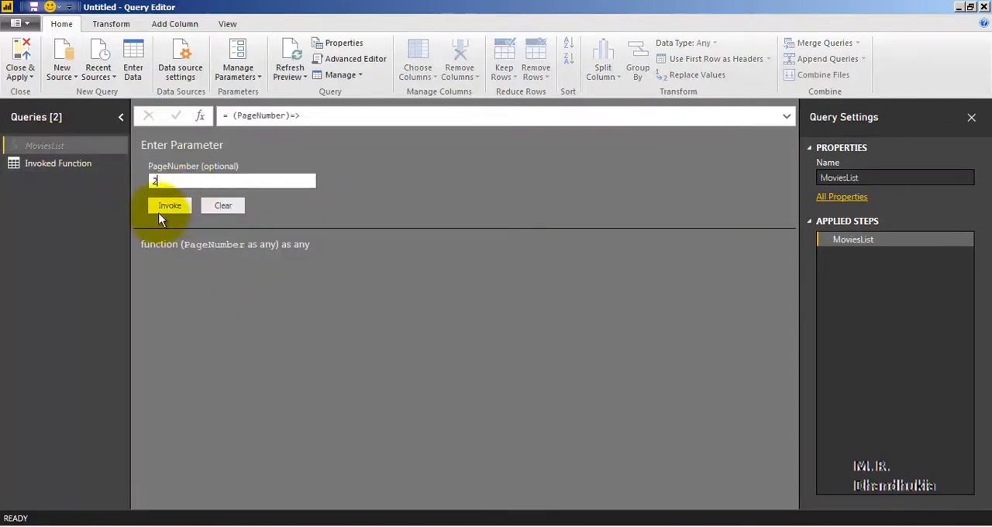
click(169, 206)
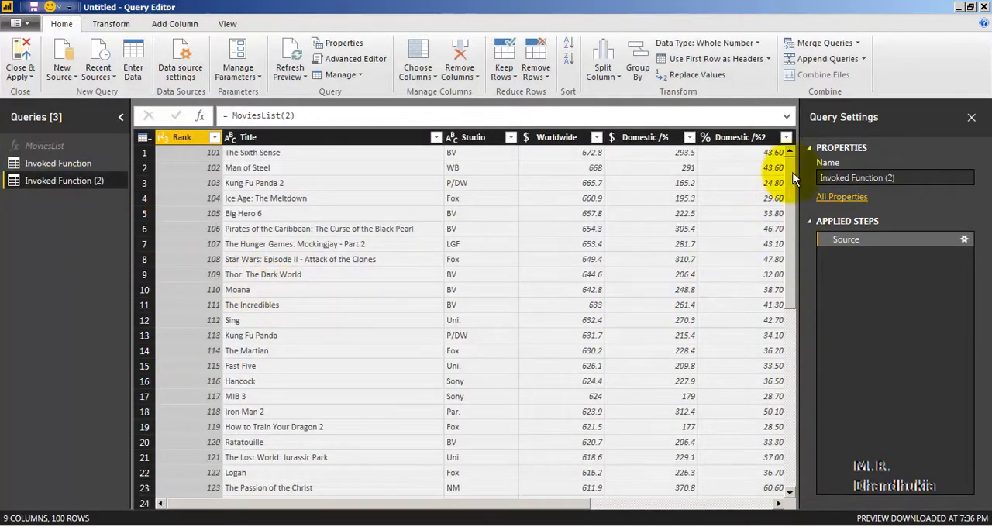
mouse_move(791, 166)
mouse_down()
mouse_move(784, 469)
mouse_move(798, 156)
mouse_up()
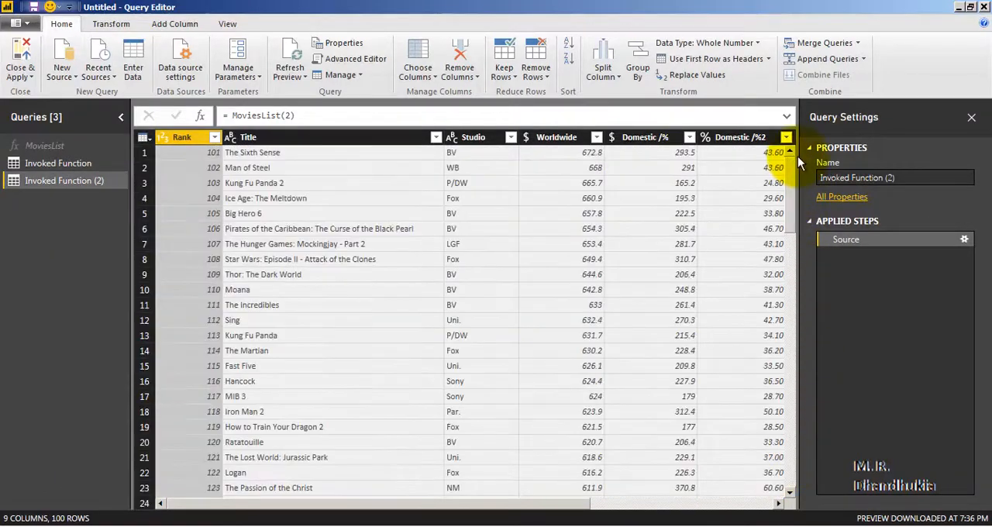
Invoke the MoviesList function with PageNumber 7 and check the returned rows through to the last one
click(56, 147)
click(184, 180)
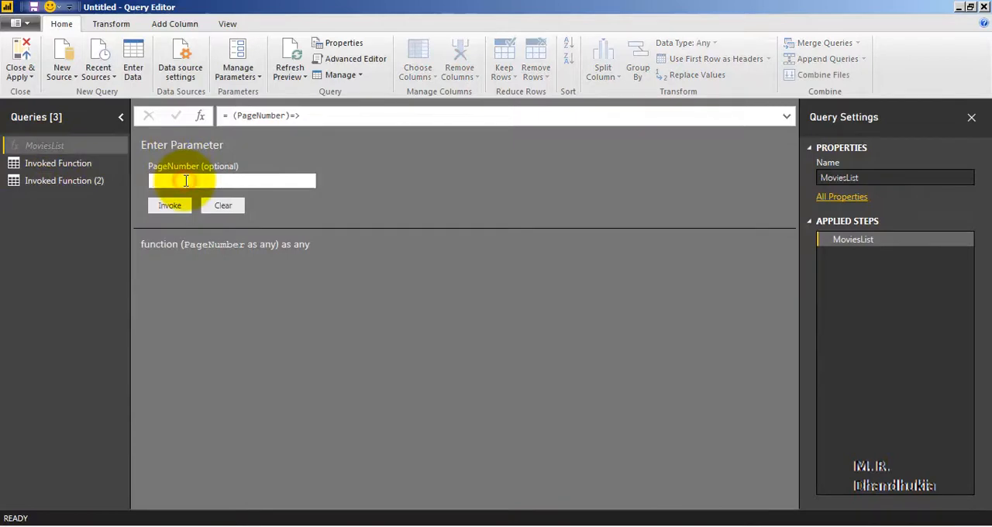
text(7)
click(170, 206)
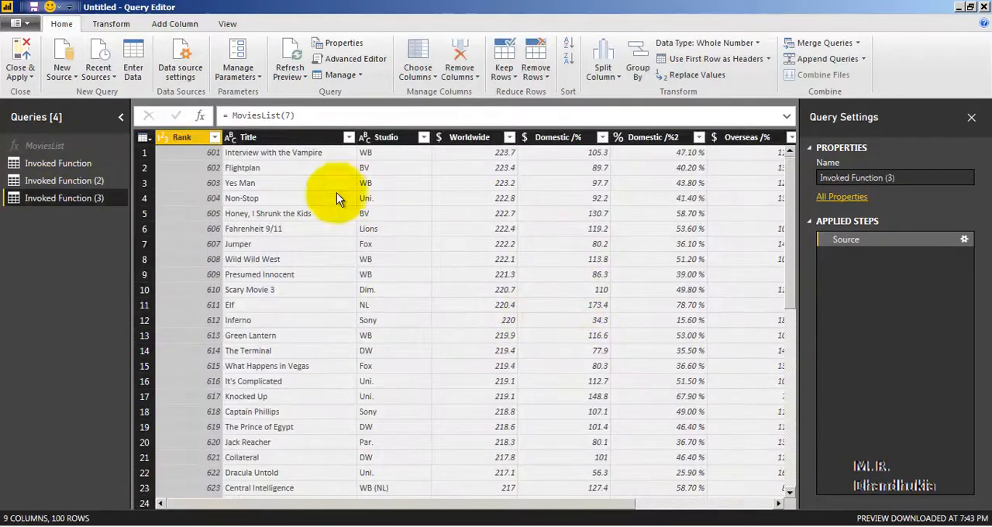
drag(793, 179, 788, 465)
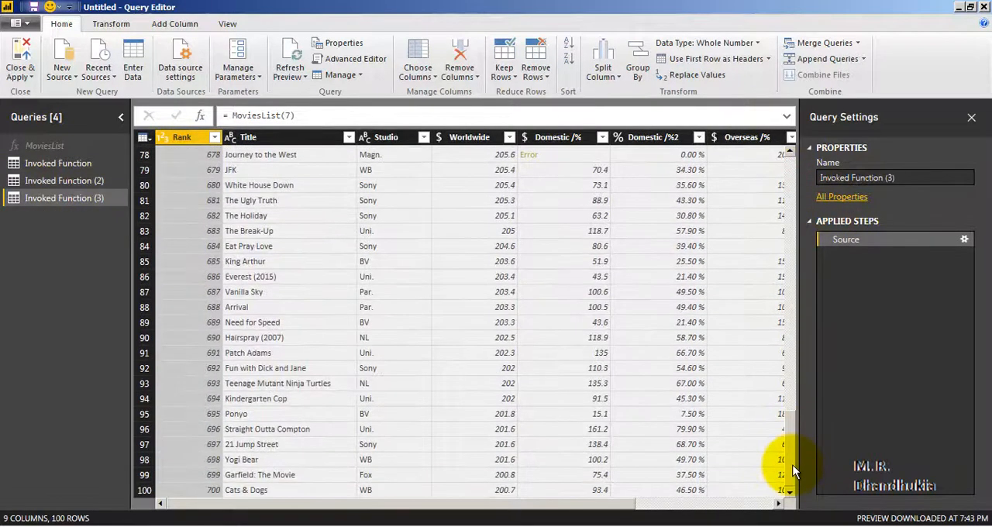
Delete the test queries Invoked Function (3) and Invoked Function (2), confirming each deletion
right_click(69, 198)
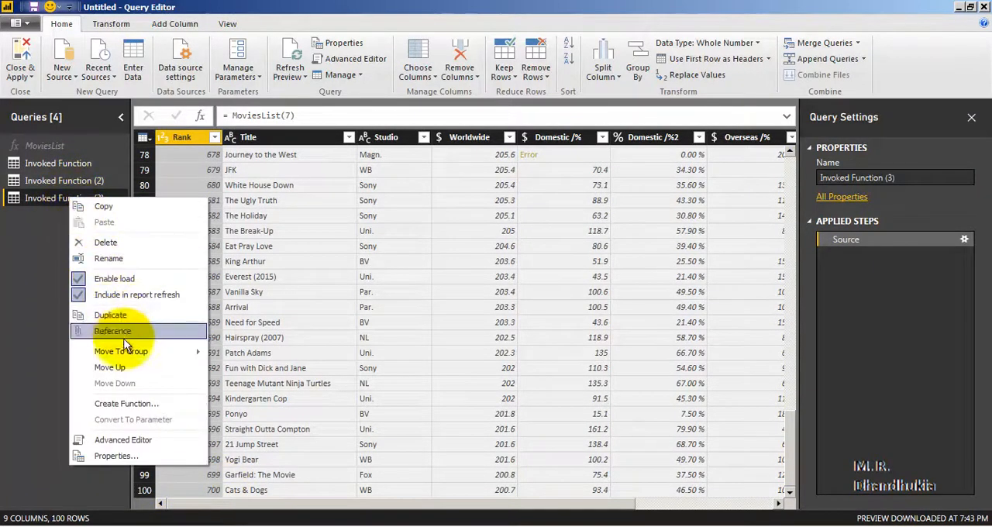
click(106, 243)
click(557, 296)
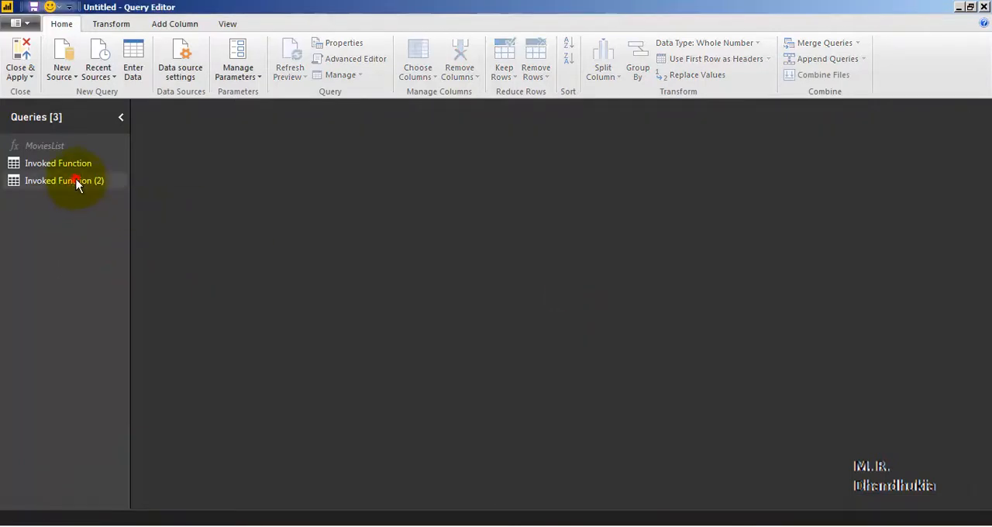
right_click(76, 180)
click(141, 226)
click(565, 293)
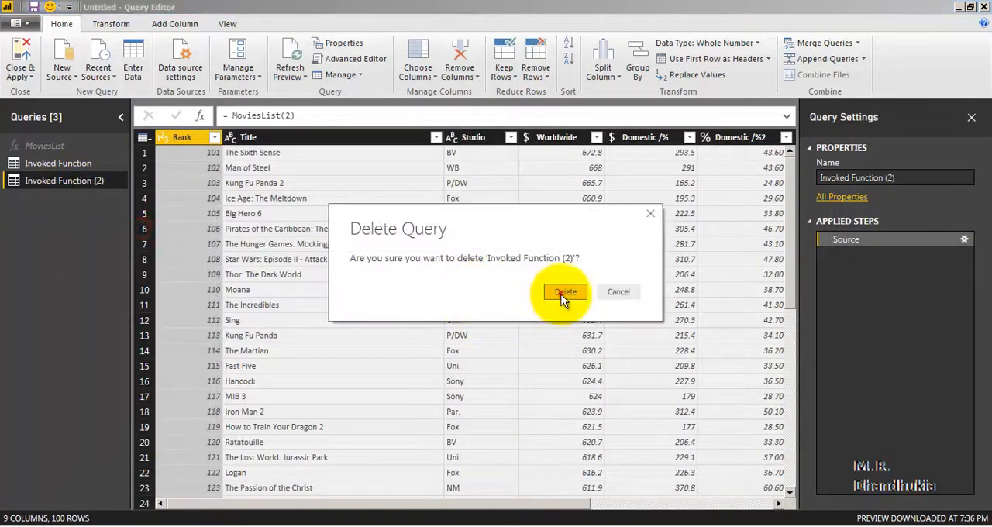
Check the MoviesList(1) formula of the remaining Invoked Function query, and delete that query
click(38, 163)
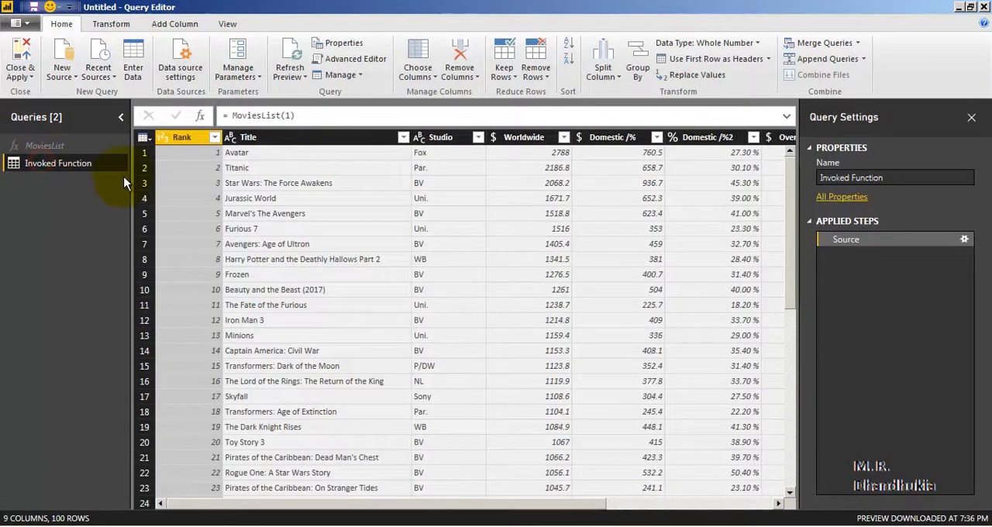
double_click(288, 115)
click(72, 160)
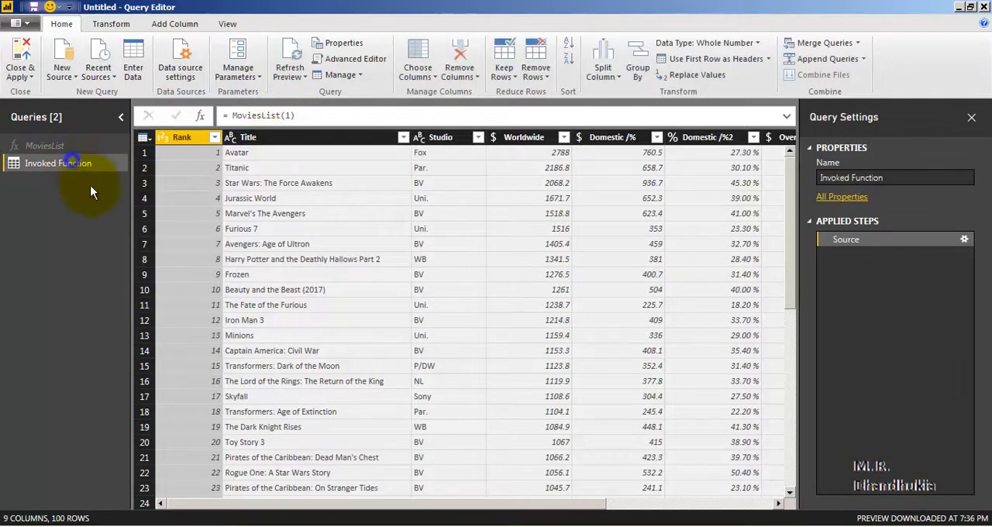
right_click(75, 163)
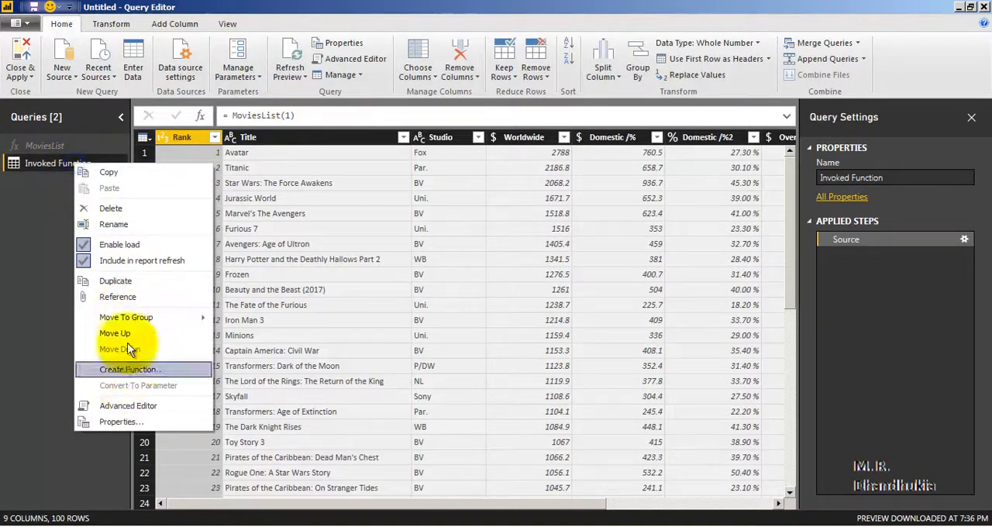
click(132, 206)
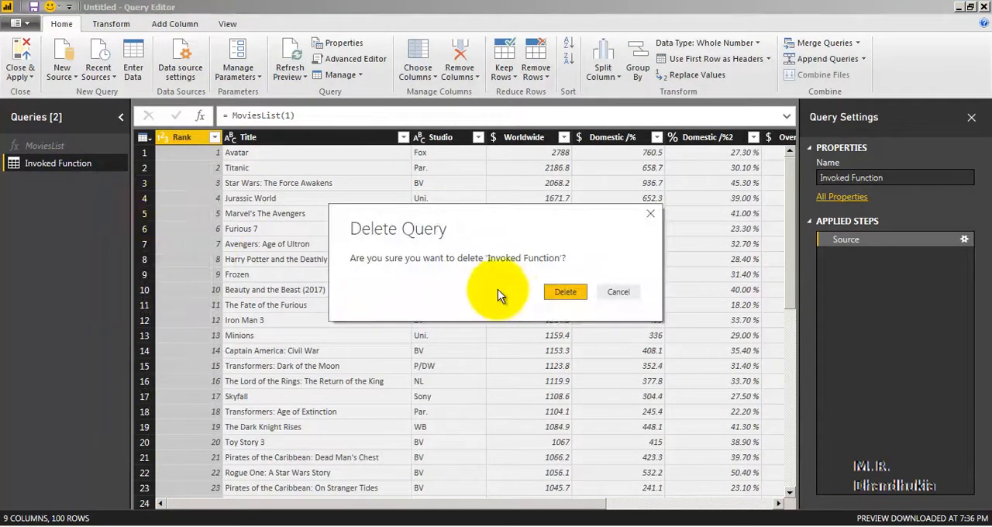
click(566, 292)
click(66, 159)
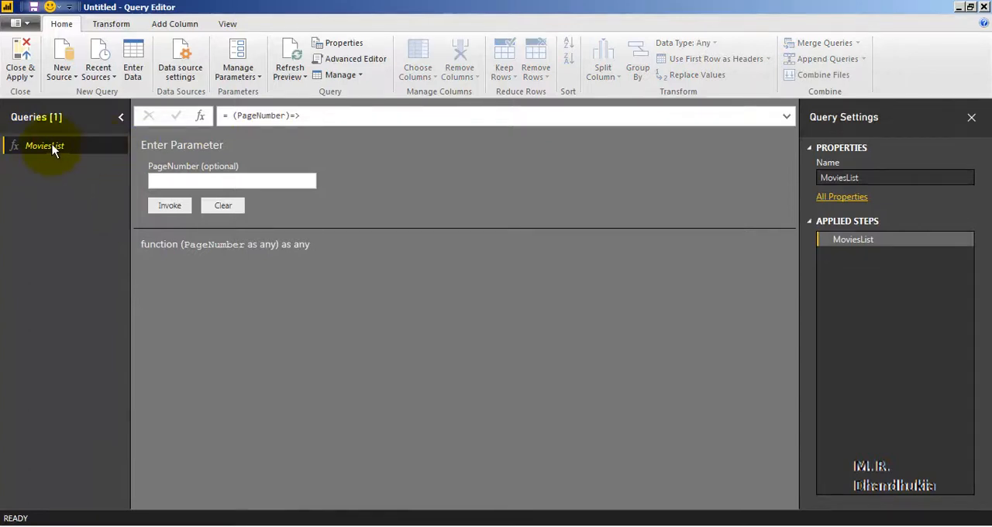
Save the file as Data_from_Web in Power BI file (*.pbix) format in the 01_Create_Report folder
click(34, 7)
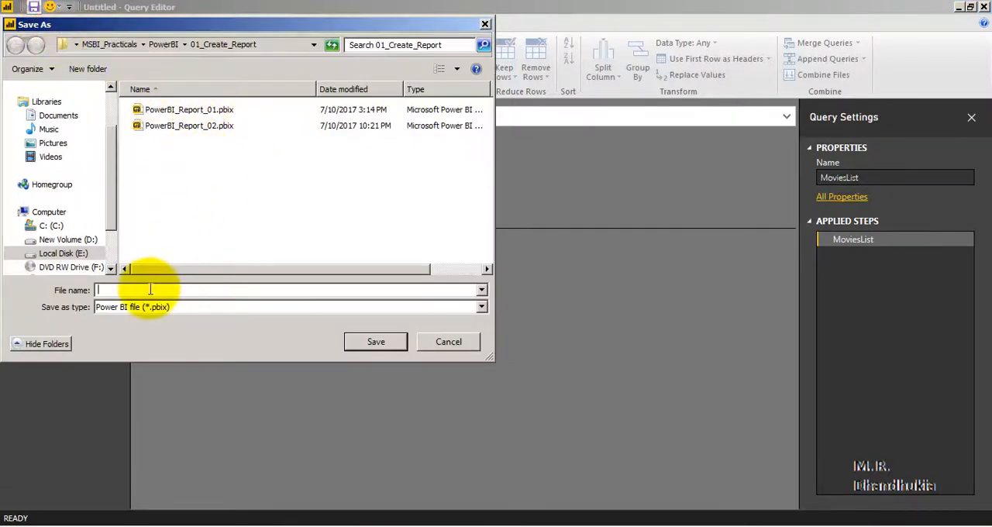
text(Data_from_Web)
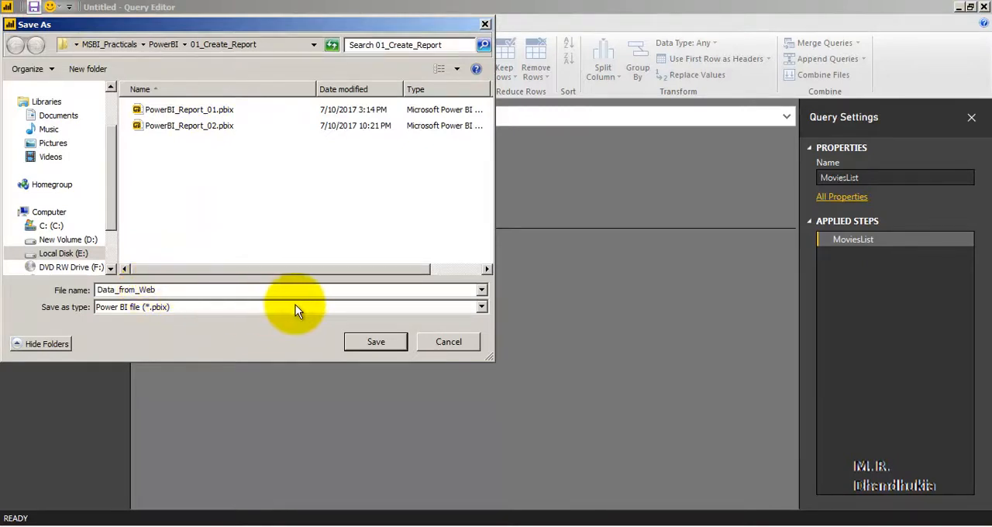
click(376, 342)
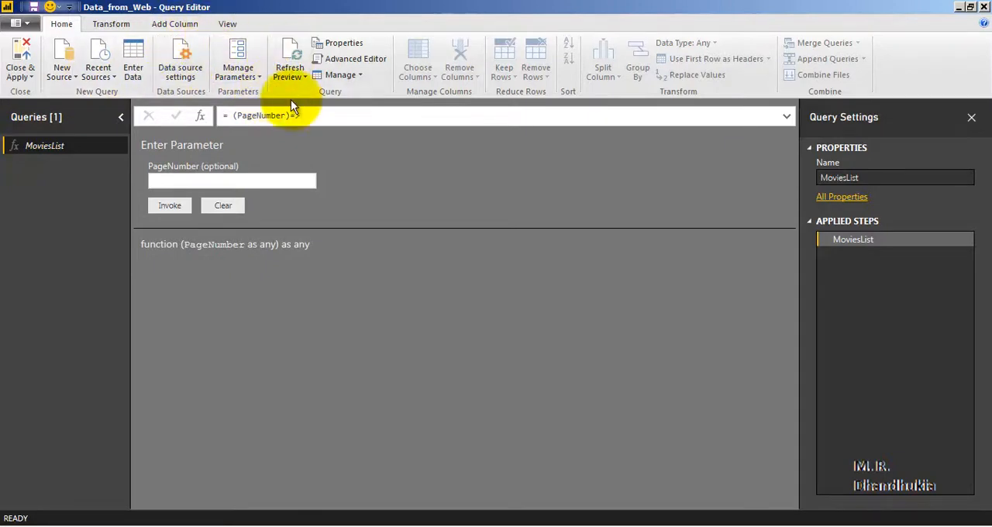
Create a blank query with the formula ={1..7} and convert its list to a table with the default options
click(65, 72)
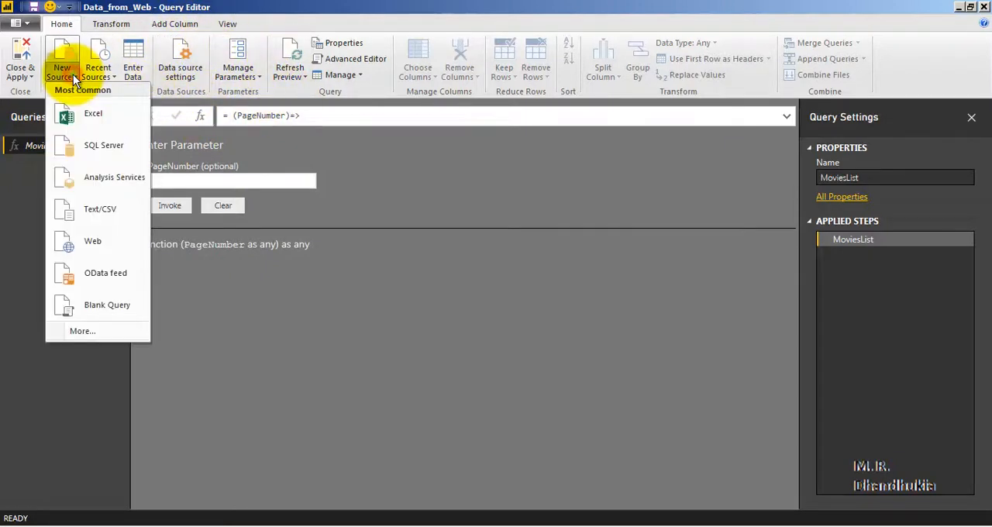
click(117, 304)
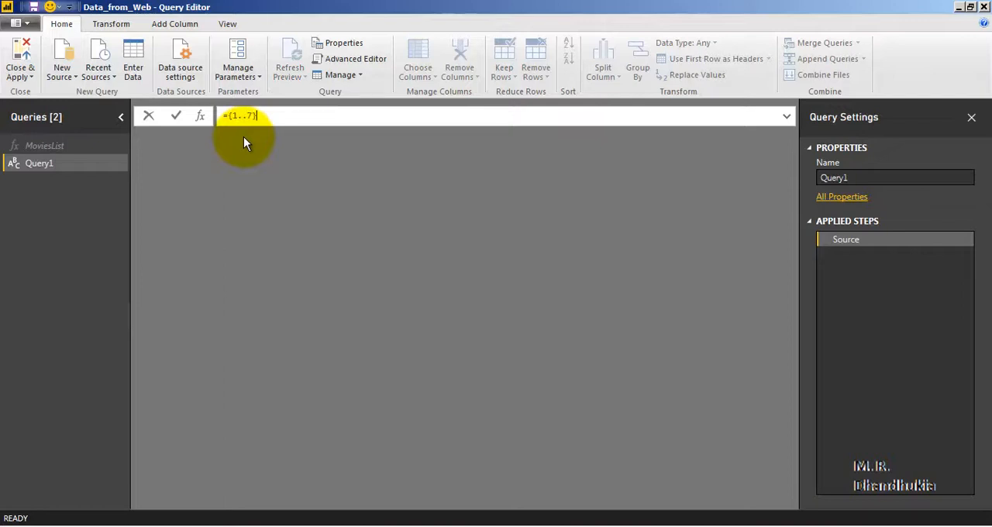
key(Return)
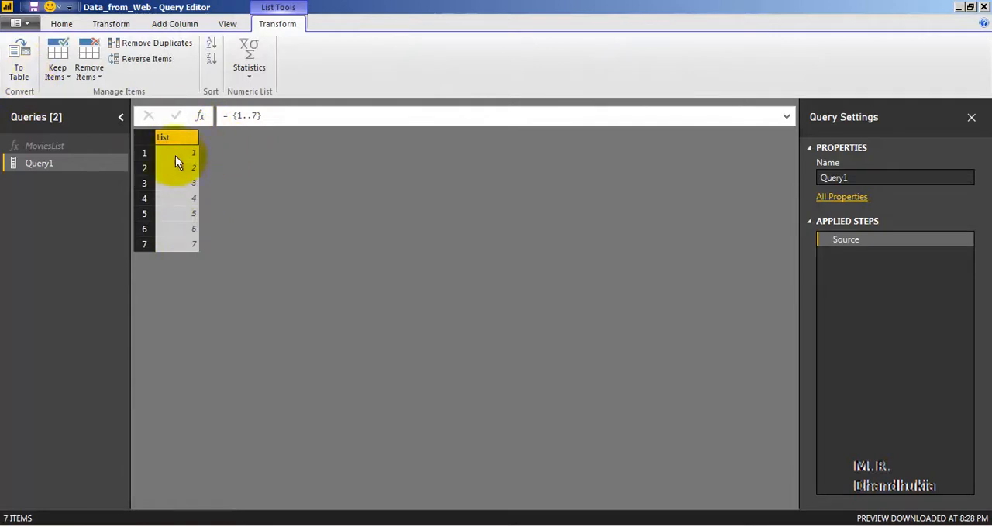
click(21, 70)
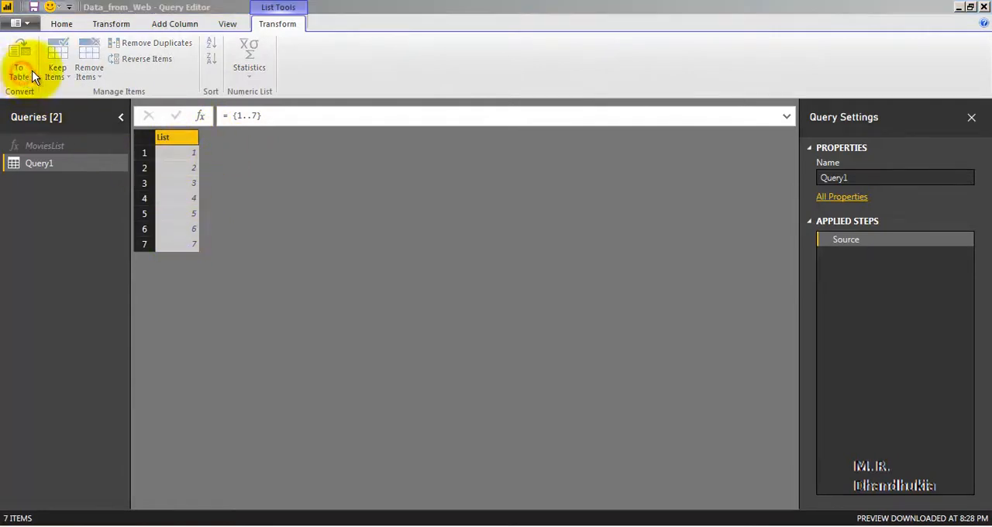
click(638, 328)
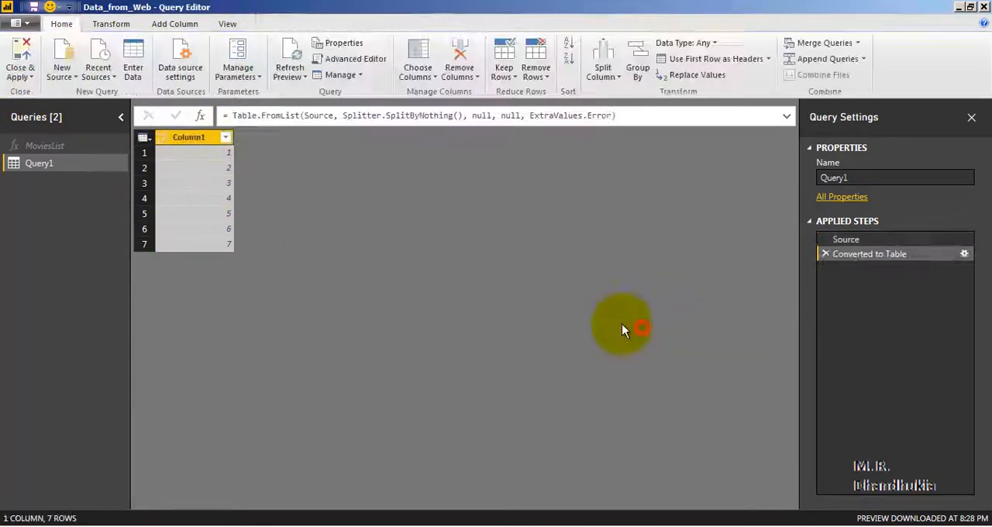
Rename Column1 of the Query1 table as SrNo
right_click(197, 136)
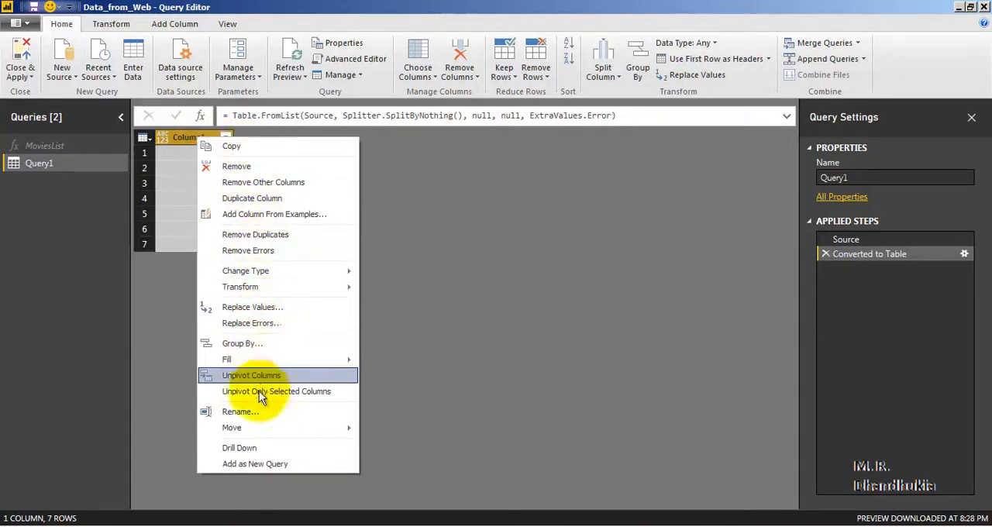
click(259, 411)
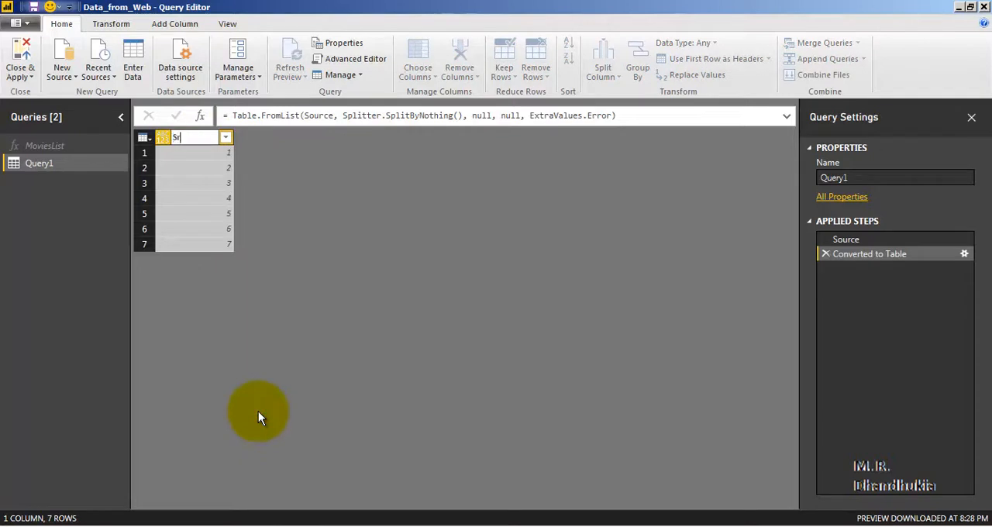
click(196, 215)
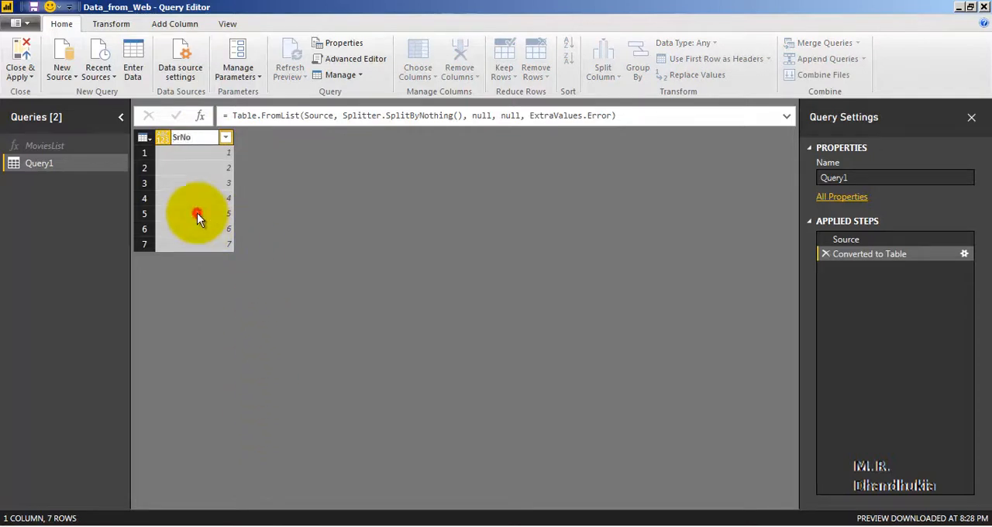
Save the Data_from_Web file and apply the pending query changes
click(33, 7)
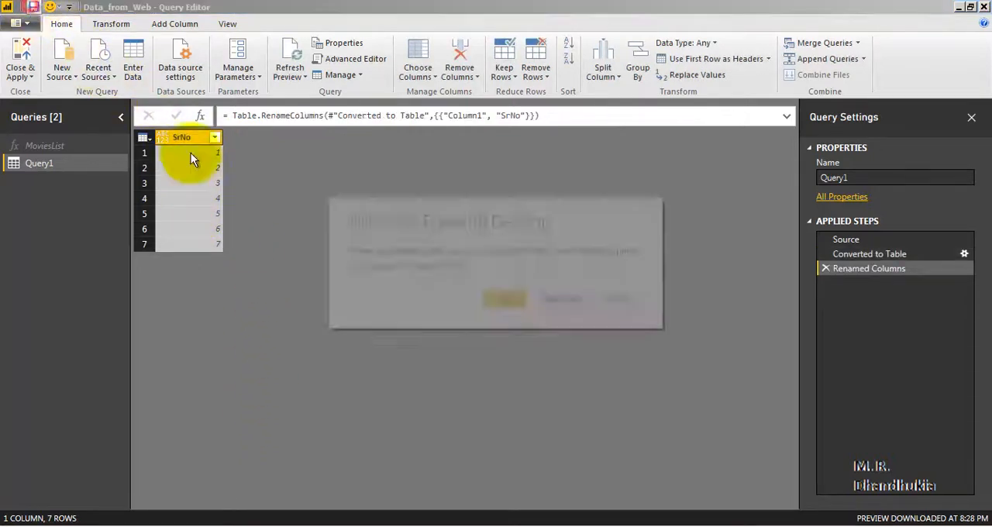
click(515, 301)
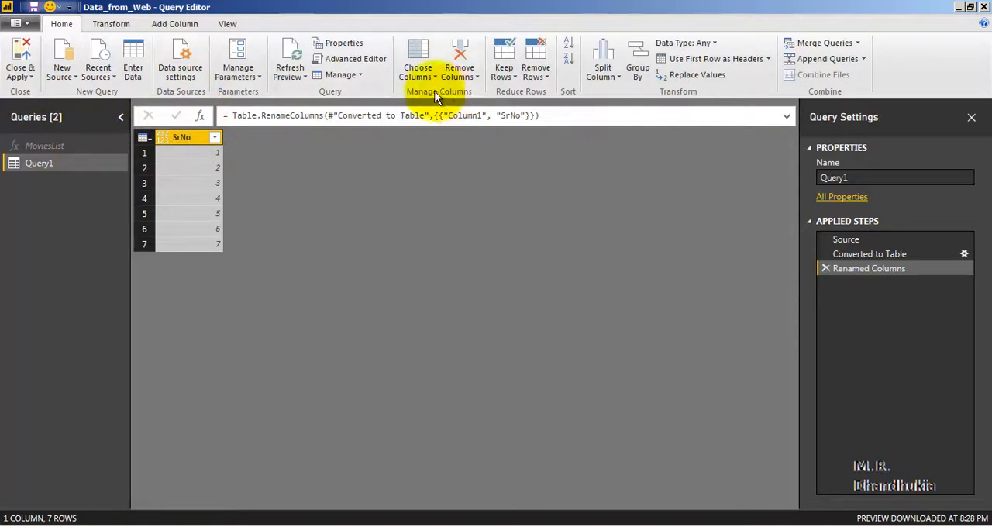
Add a custom column named MoviesData with the formula =MoviesList([SrNo]) to the Query1 table
click(177, 26)
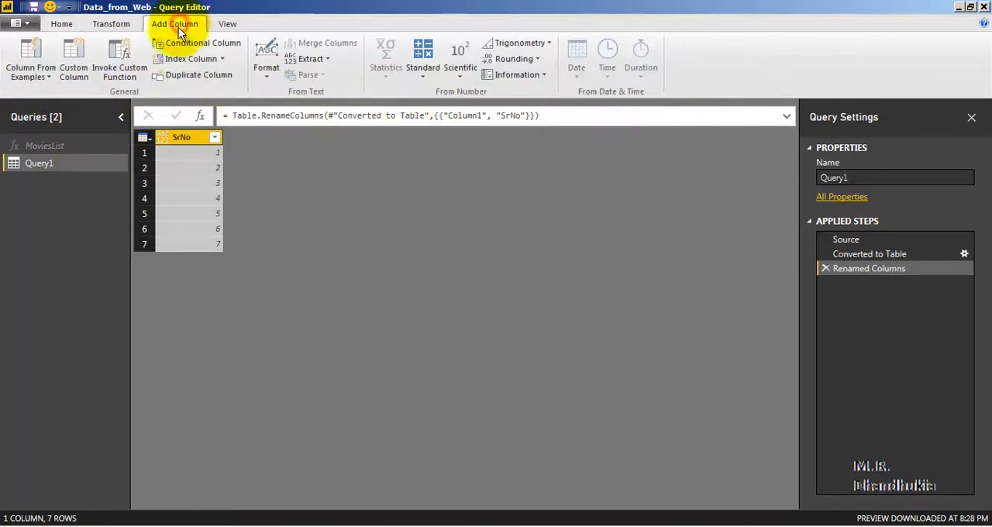
click(83, 73)
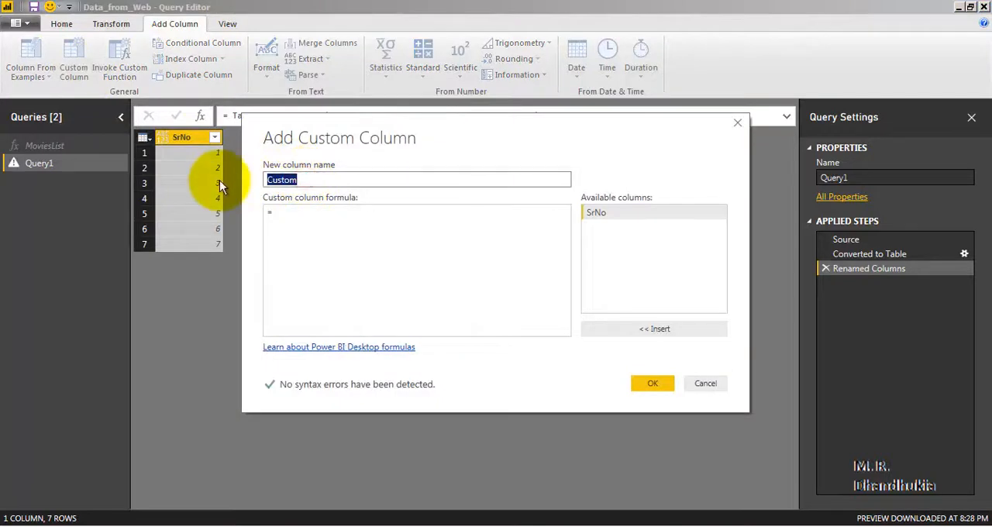
text(MoviesData)
click(306, 217)
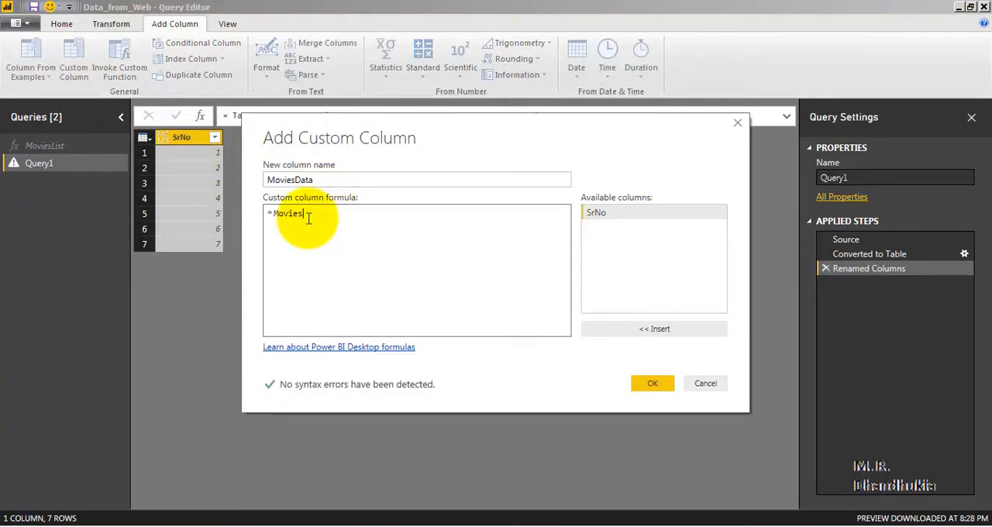
text(MoviesList(S)
key(BackSpace)
text([SrNo]))
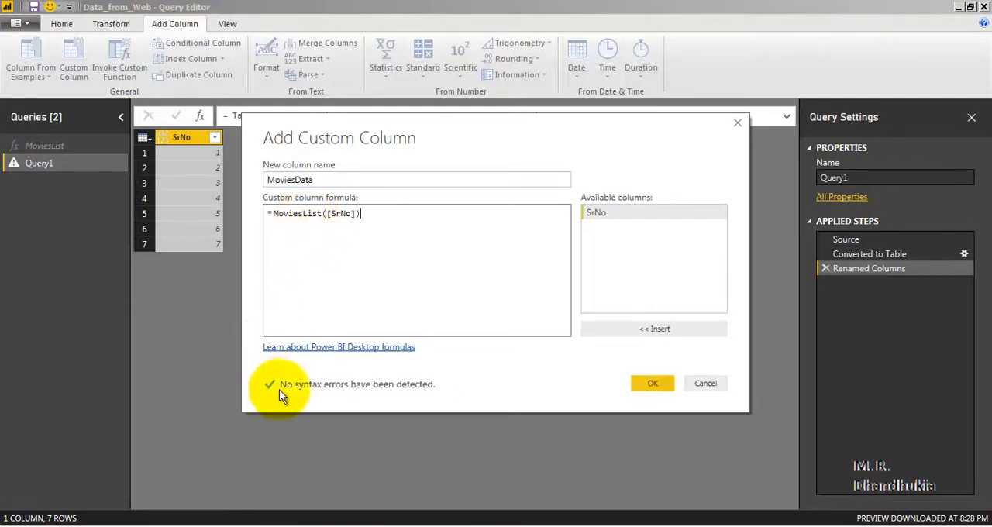
click(655, 384)
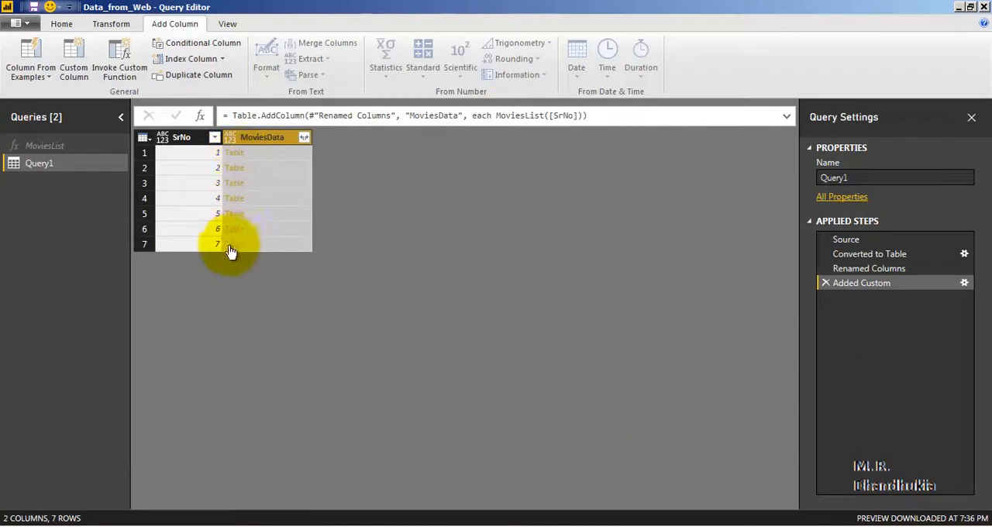
Expand the MoviesData column into all its columns, using the original column name as prefix
click(305, 137)
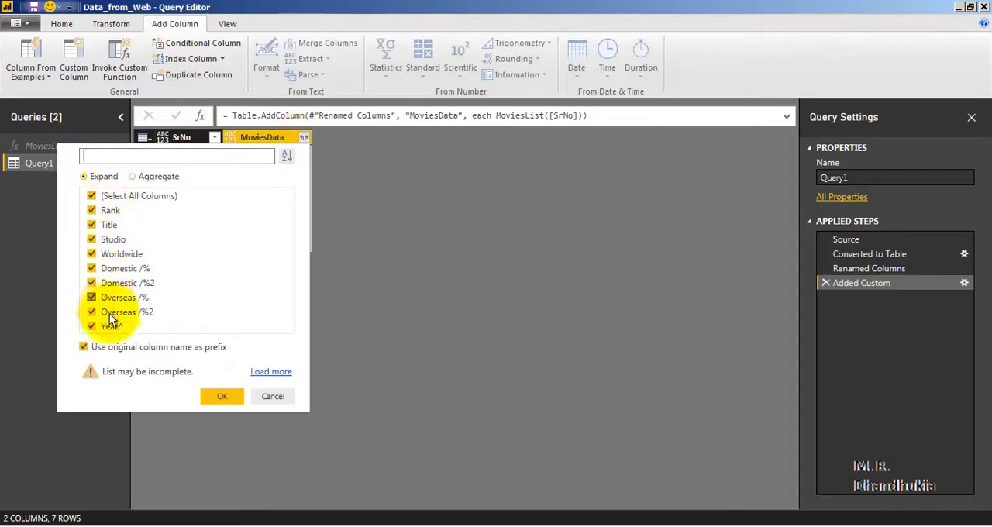
click(225, 397)
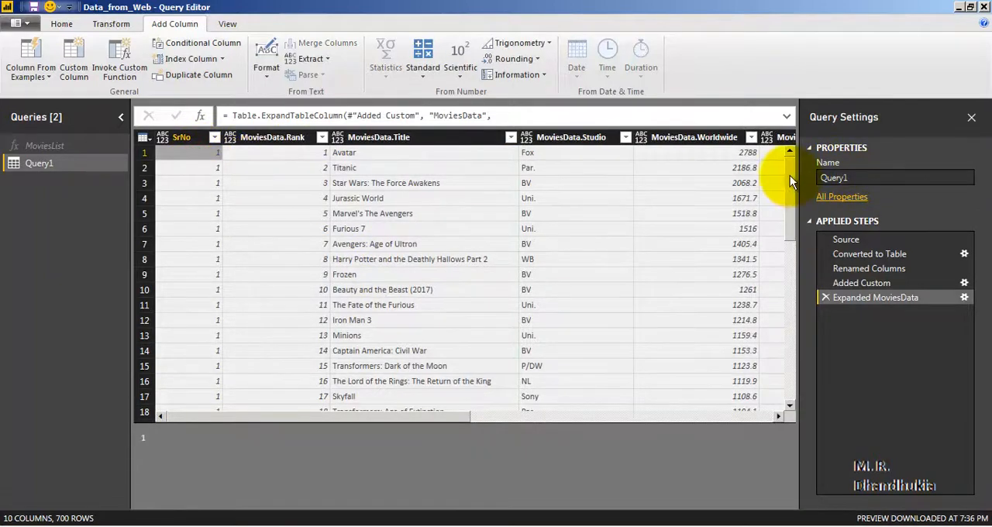
Examine the expanded movie rows from the first to the last, checking the SrNo page numbers against the ranks
drag(790, 175, 788, 374)
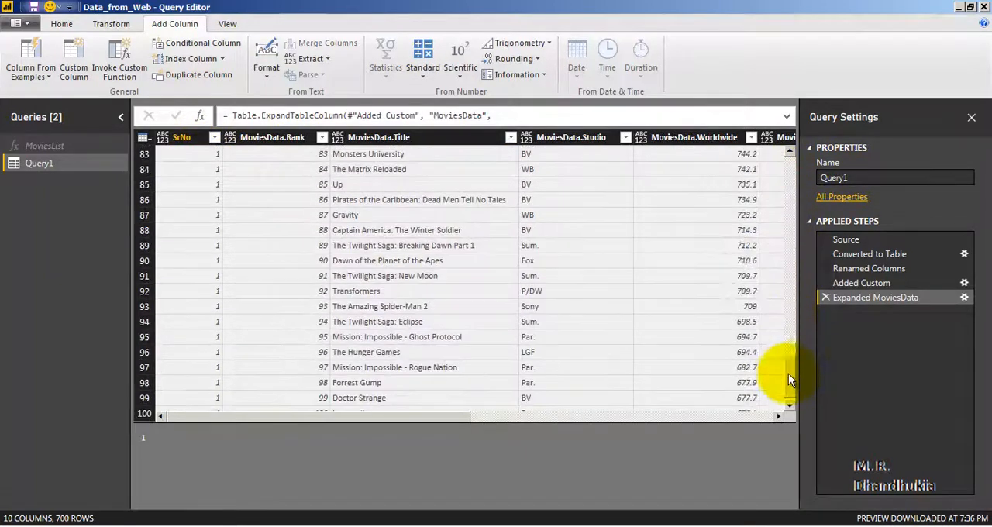
scroll(742, 259, down, 20)
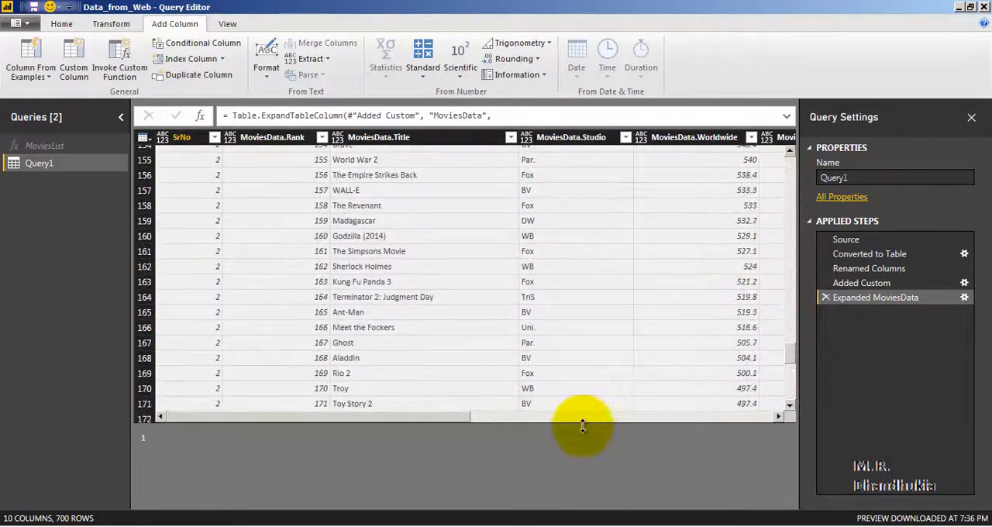
drag(583, 425, 581, 465)
scroll(656, 255, down, 9)
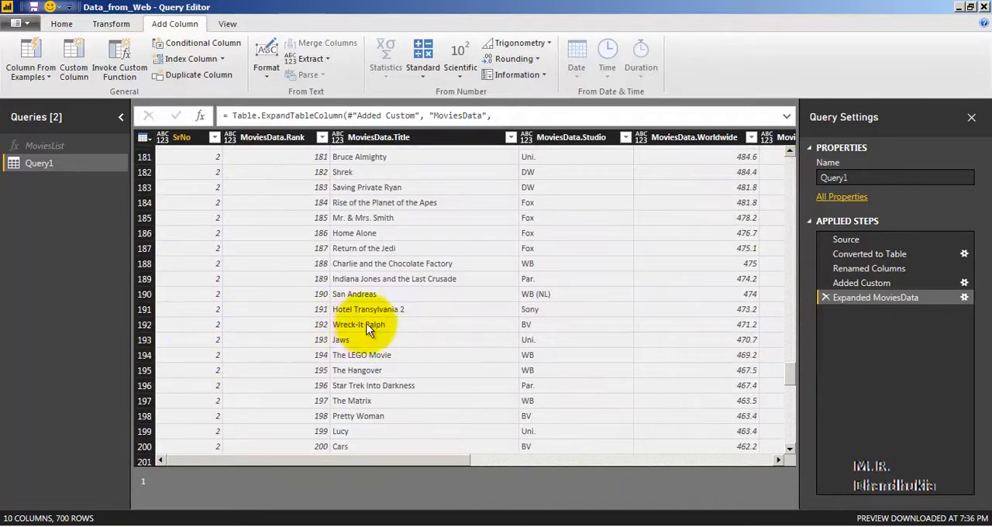
scroll(368, 325, down, 20)
drag(790, 388, 790, 149)
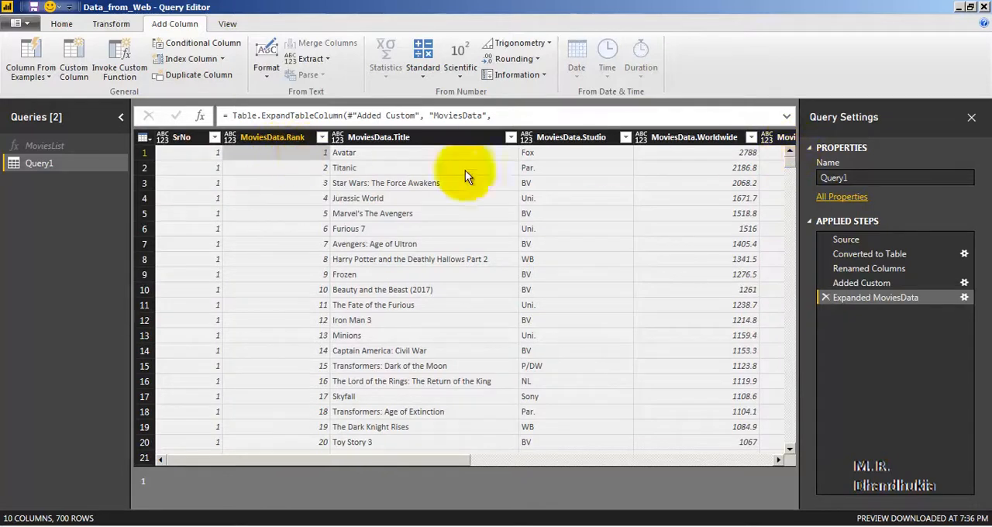
drag(787, 164, 796, 453)
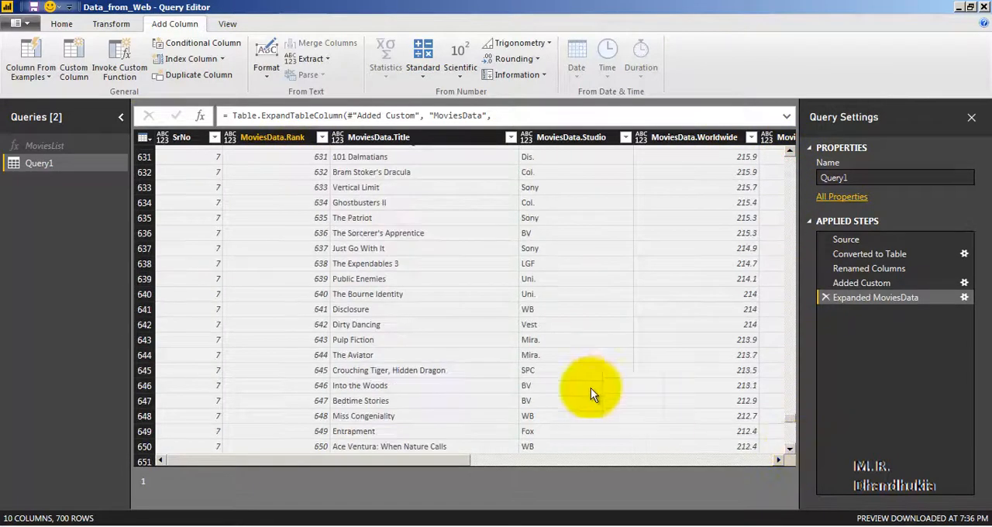
scroll(574, 380, down, 17)
click(324, 447)
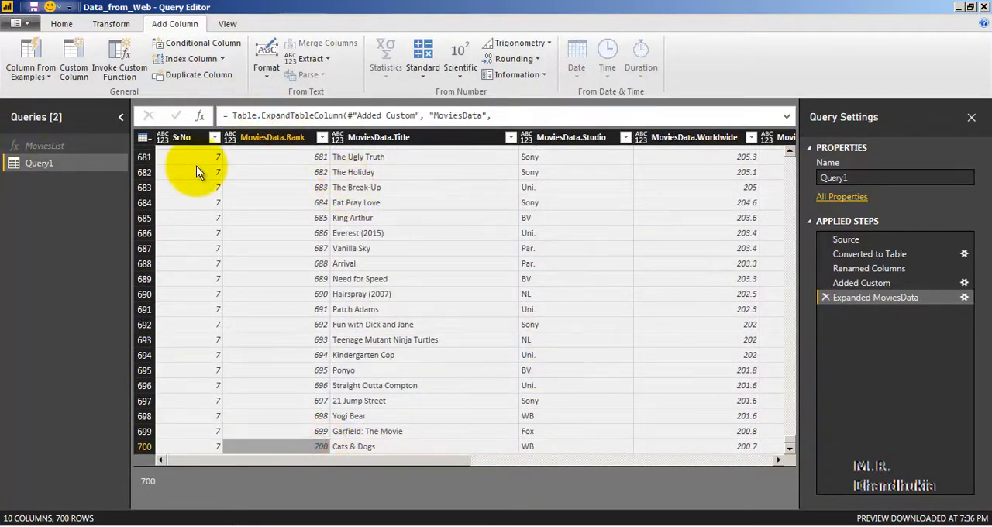
Rename the Query1 query as AllPageData
right_click(58, 164)
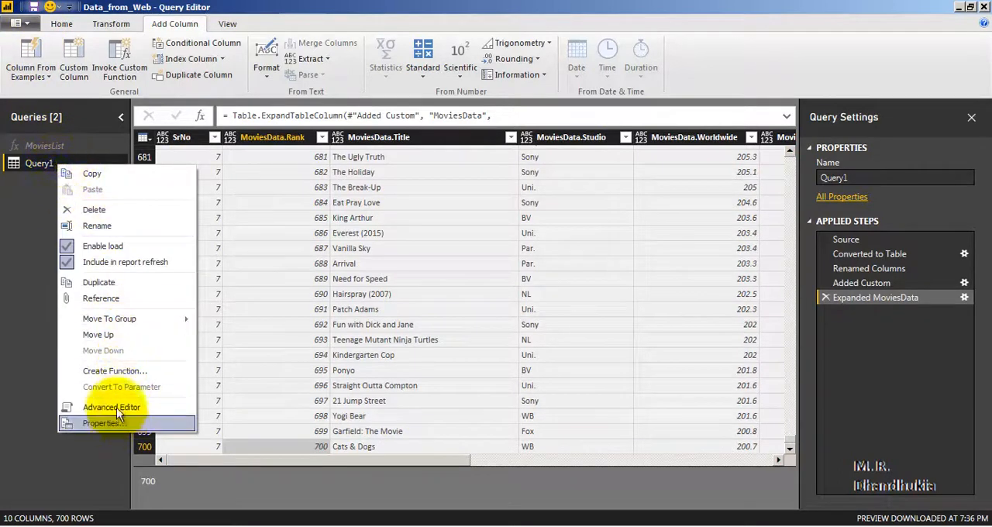
click(121, 225)
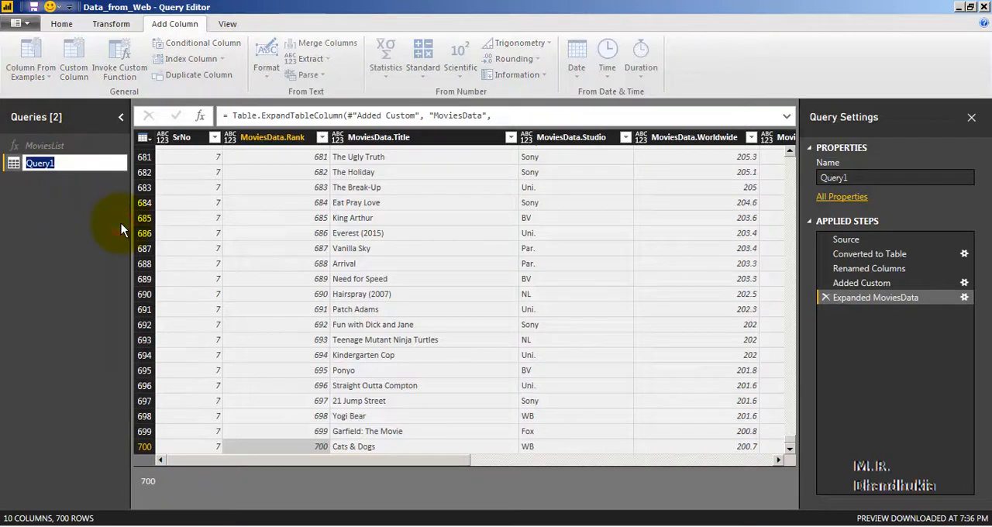
text(AllPageData)
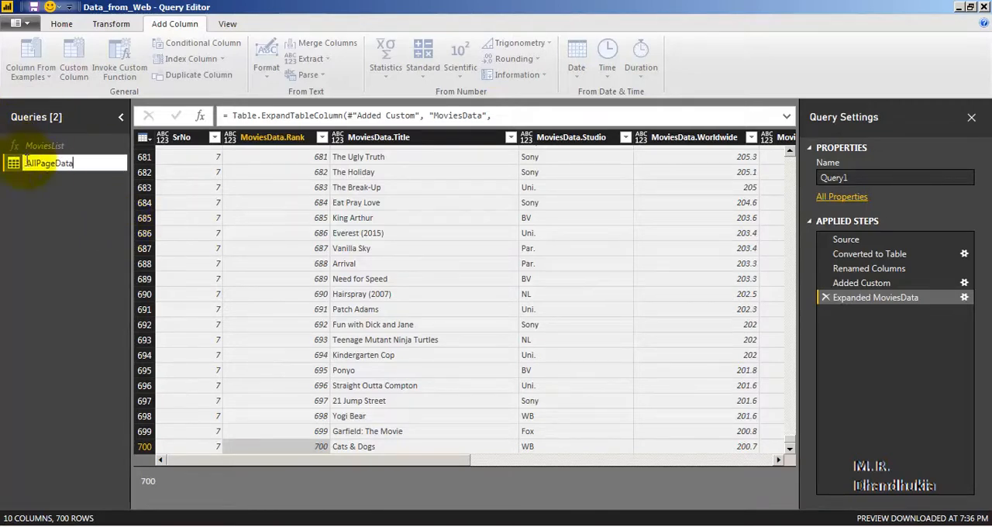
click(63, 199)
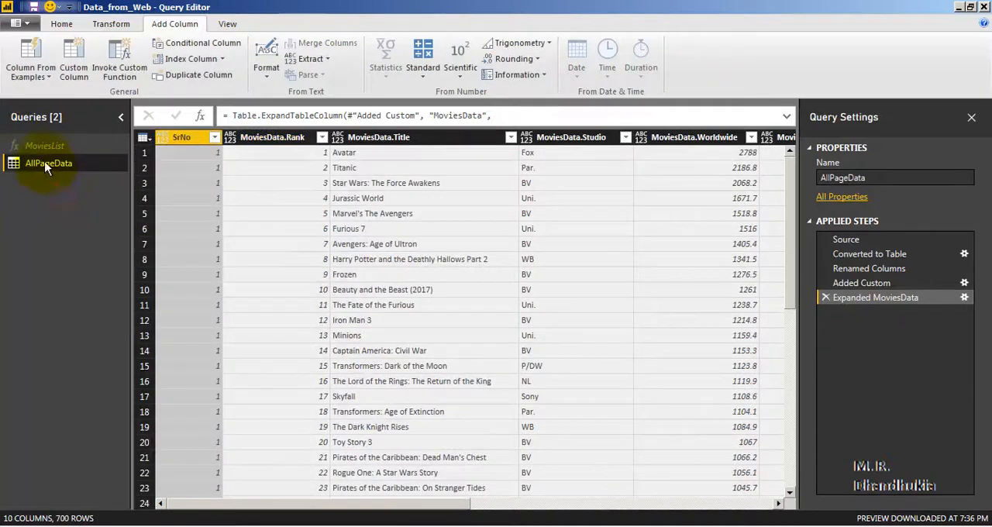
Save the file with the pending query changes applied, and dismiss the load summary
click(34, 10)
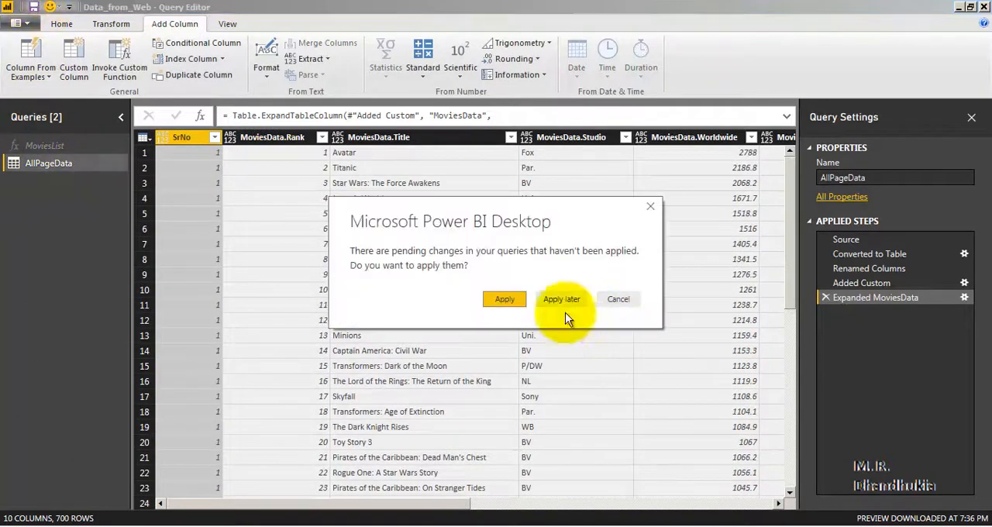
click(505, 300)
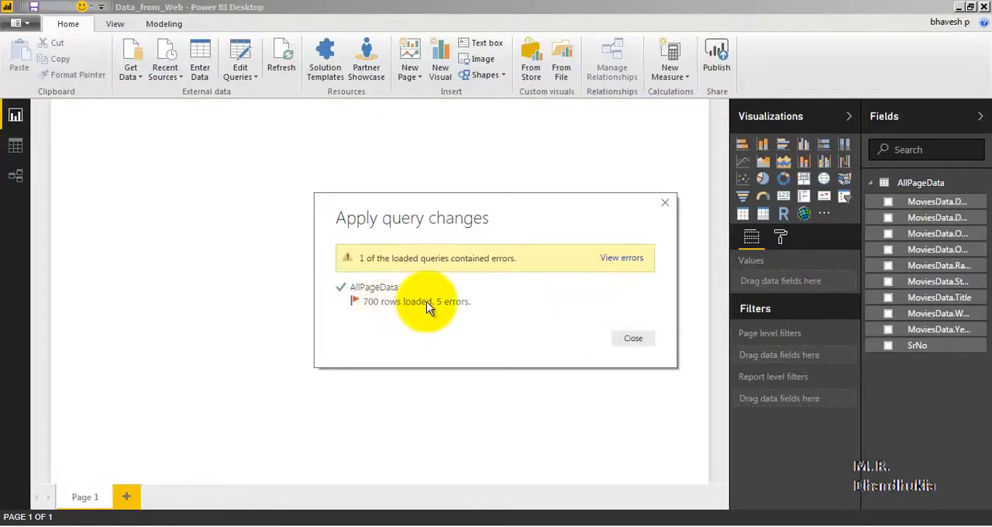
click(636, 339)
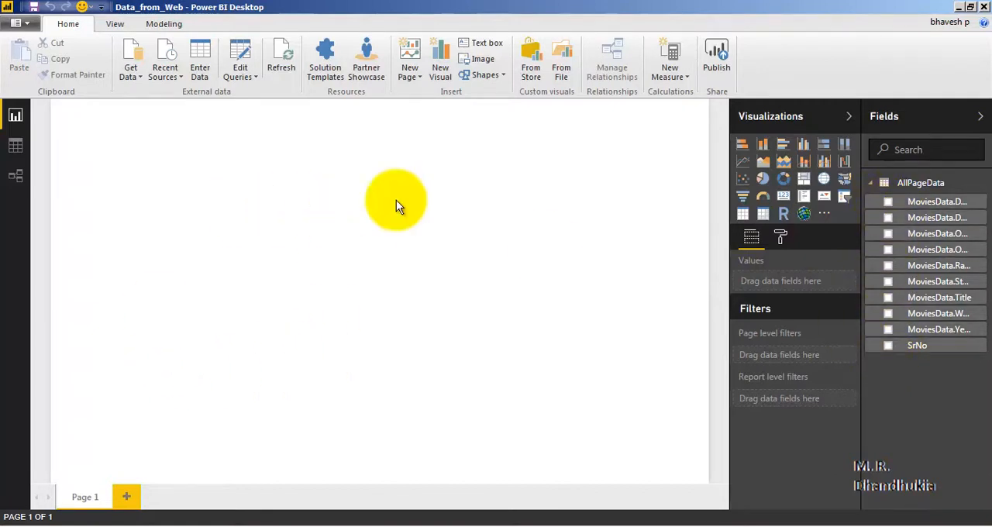
Reopen the AllPageData query for editing and set the data type of the SrNo and MoviesData.Rank columns to Whole Number
click(252, 78)
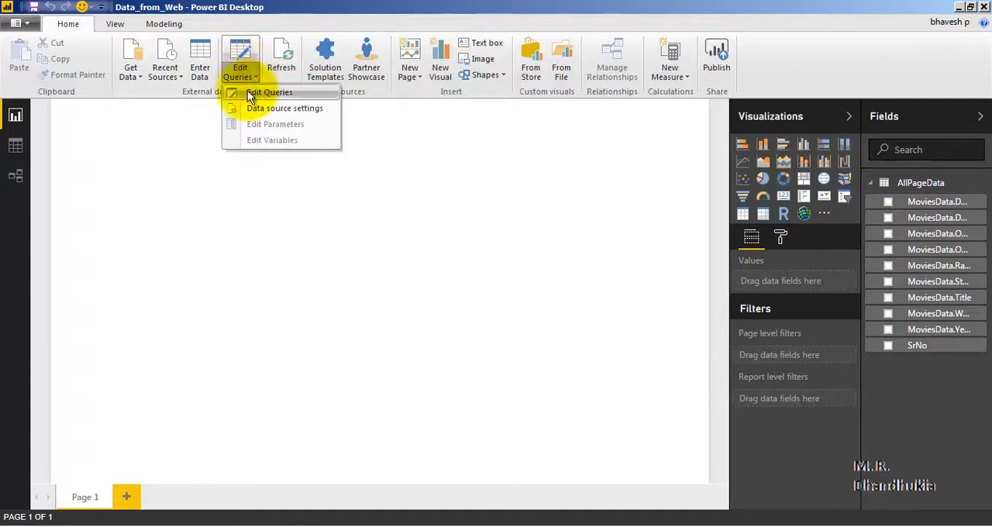
click(247, 93)
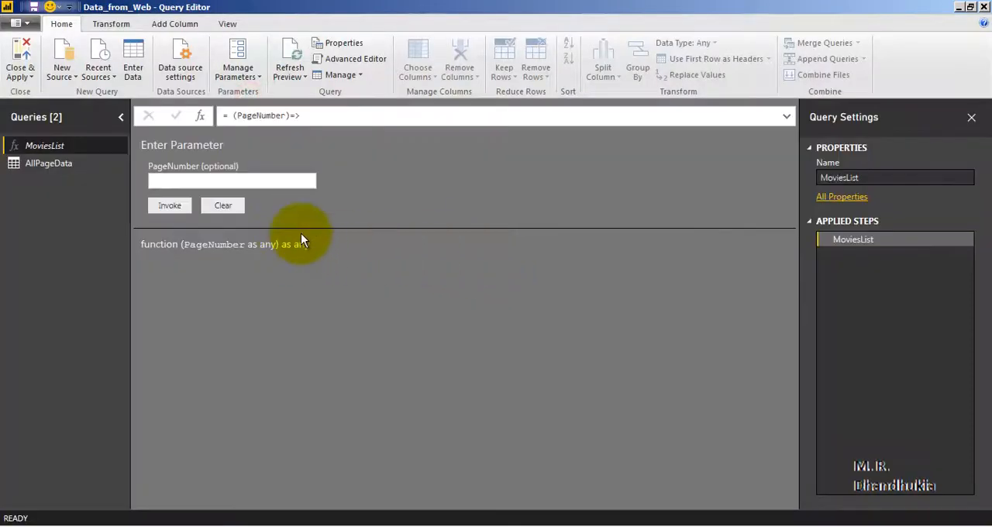
click(69, 167)
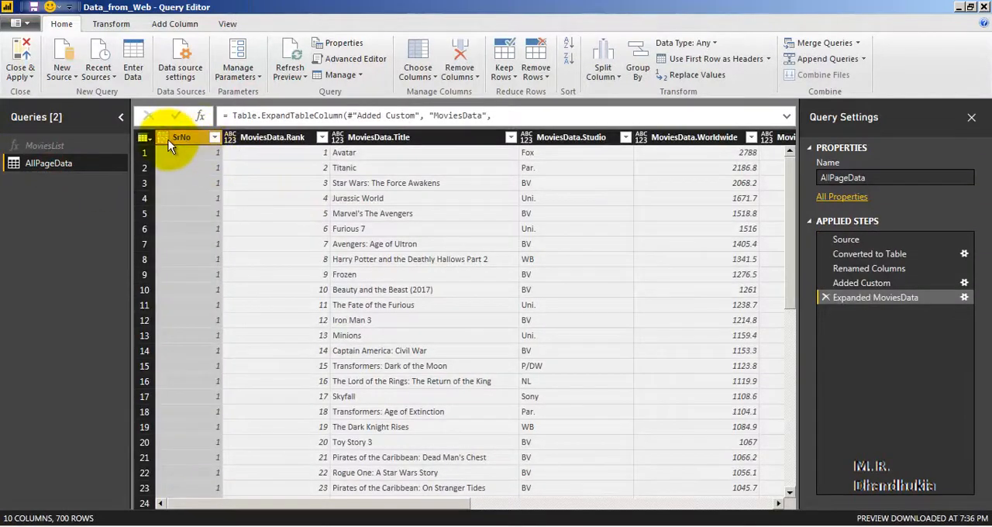
click(184, 137)
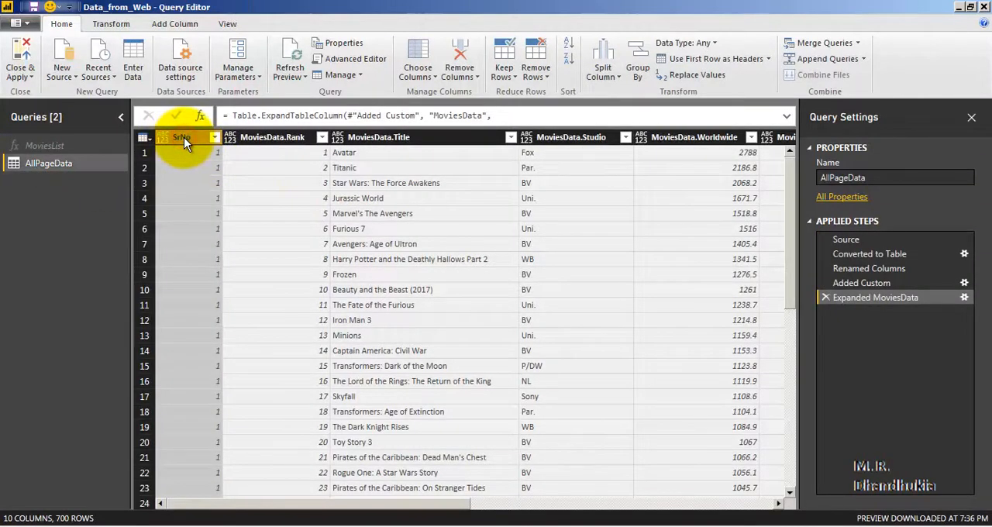
click(709, 45)
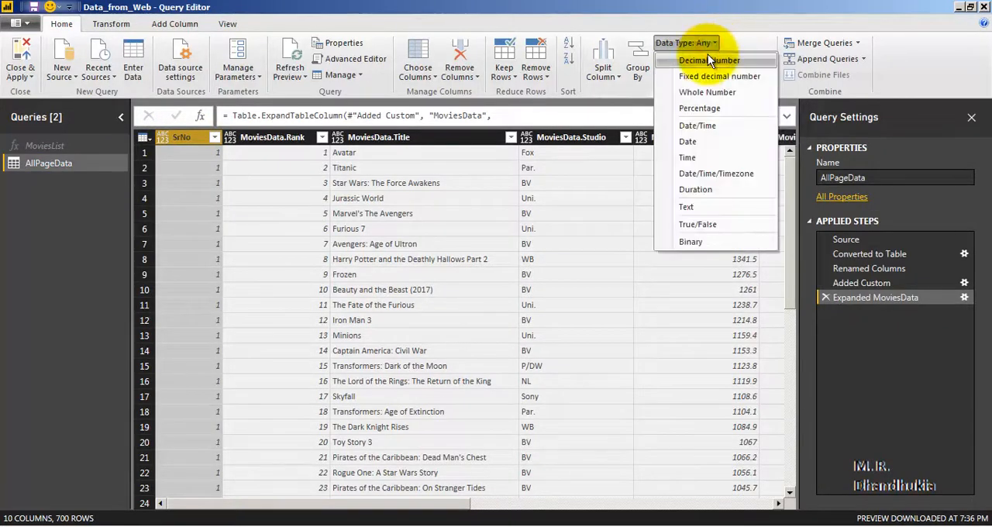
click(702, 92)
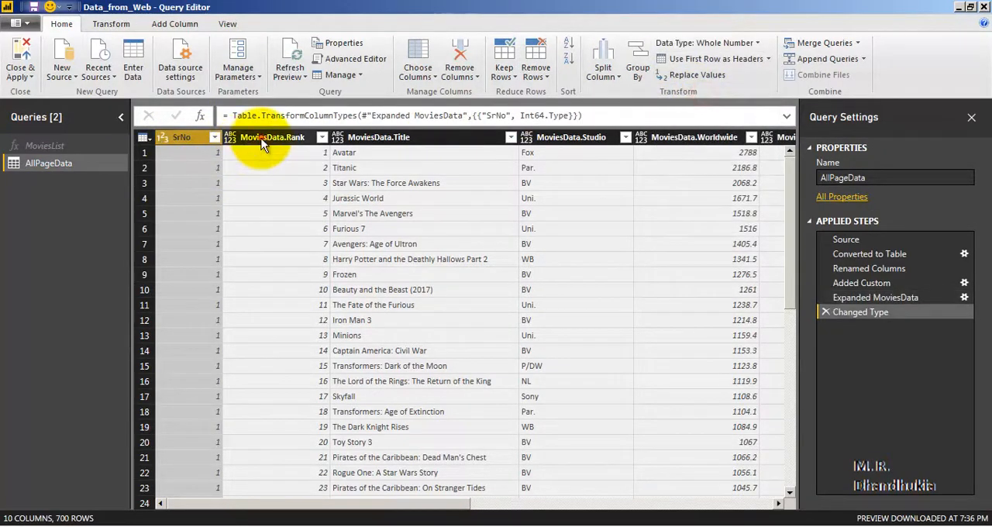
click(263, 145)
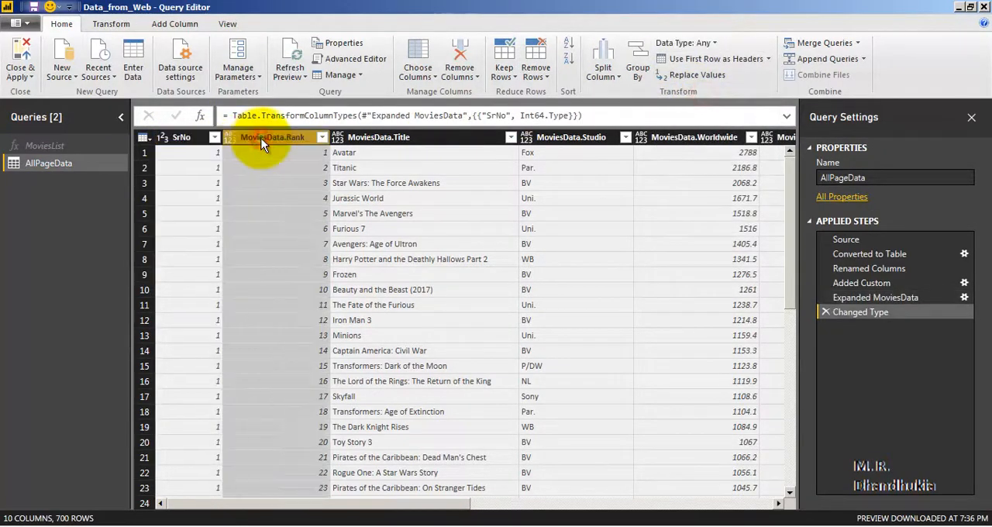
click(704, 44)
click(705, 94)
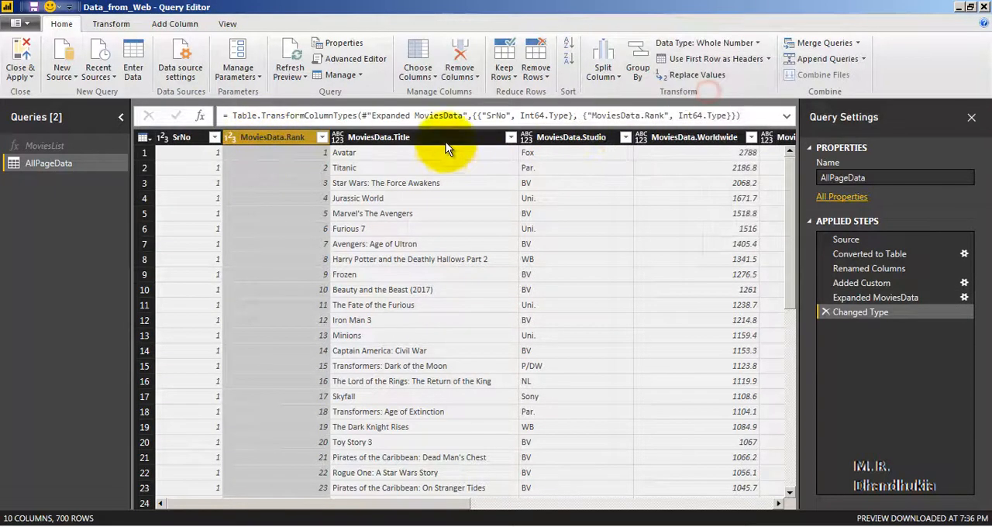
Set the data type of the MoviesData.Title and MoviesData.Studio columns to Text
click(445, 140)
click(707, 48)
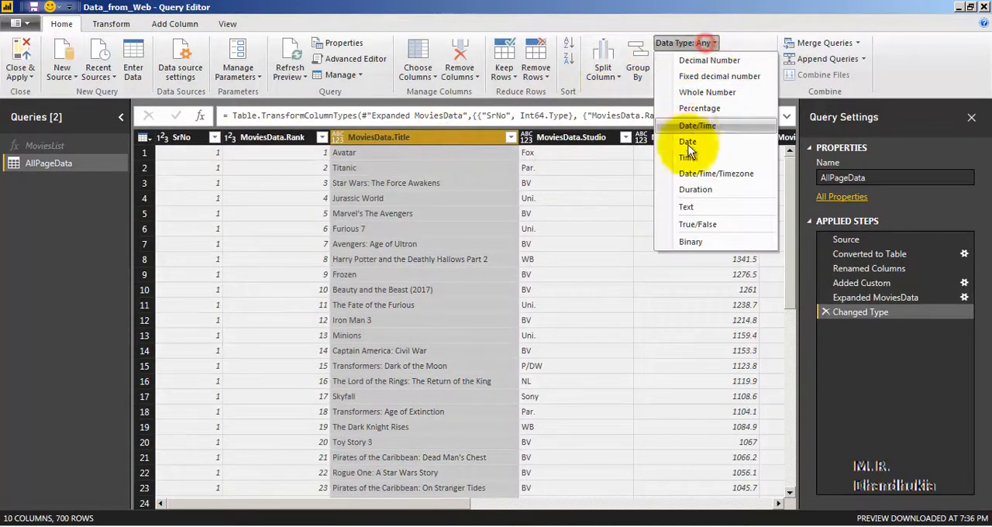
click(697, 206)
click(557, 137)
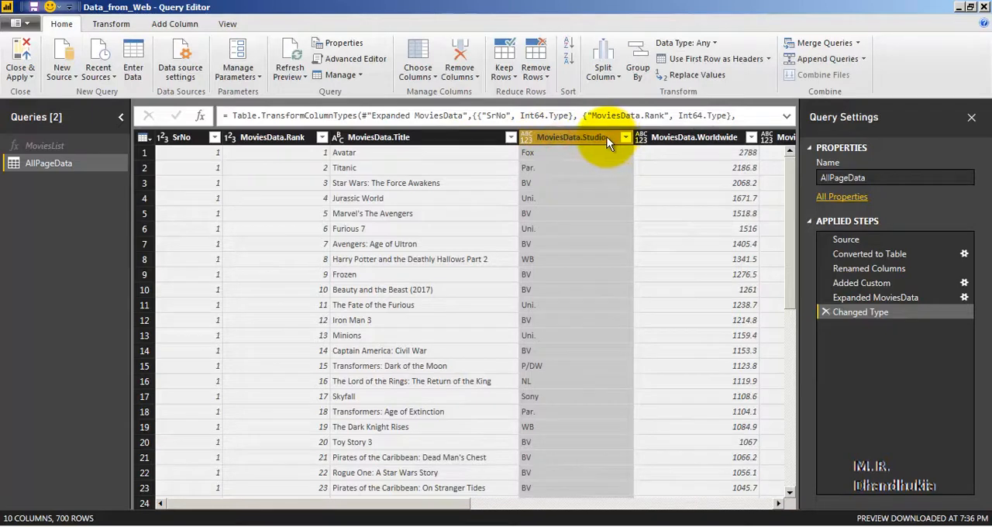
click(686, 42)
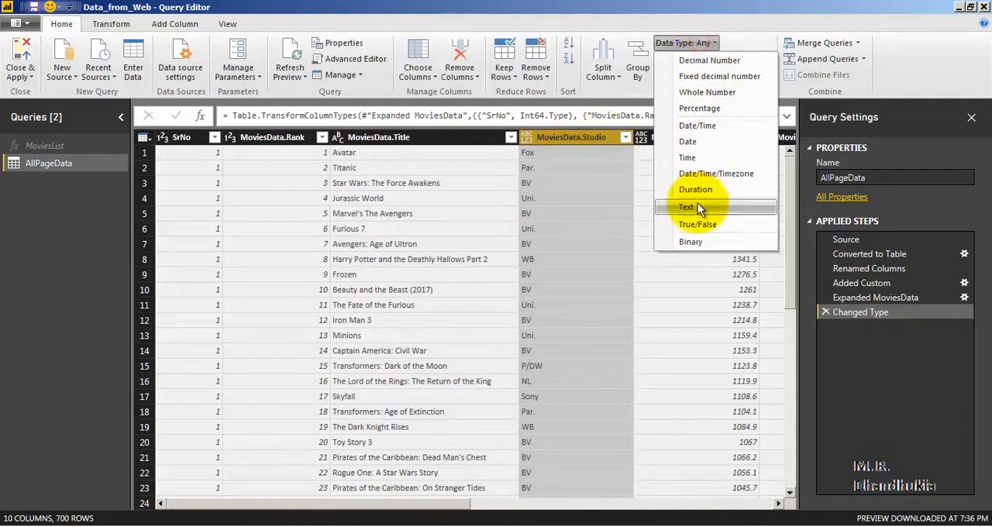
click(697, 204)
Set the data type of the MoviesData.Worldwide column to Decimal Number
drag(204, 504, 321, 508)
click(434, 138)
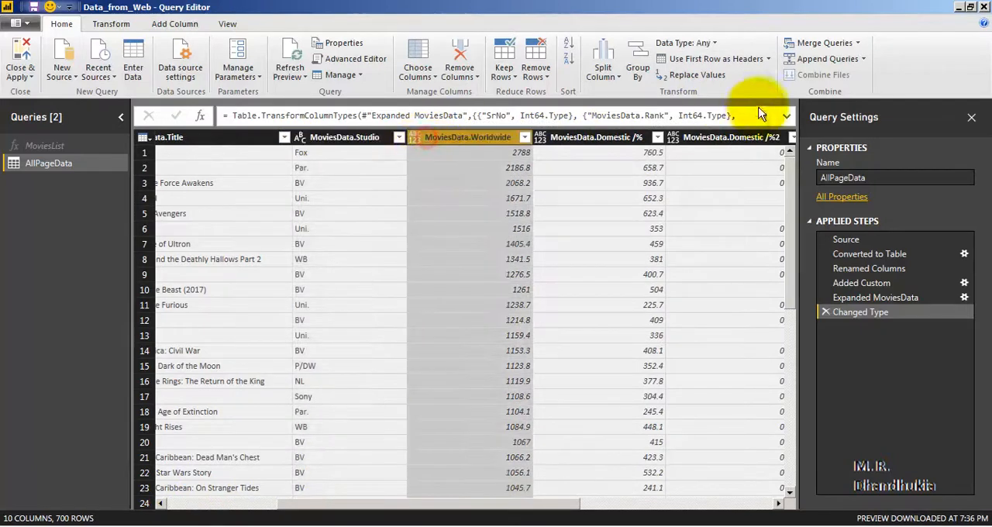
click(686, 43)
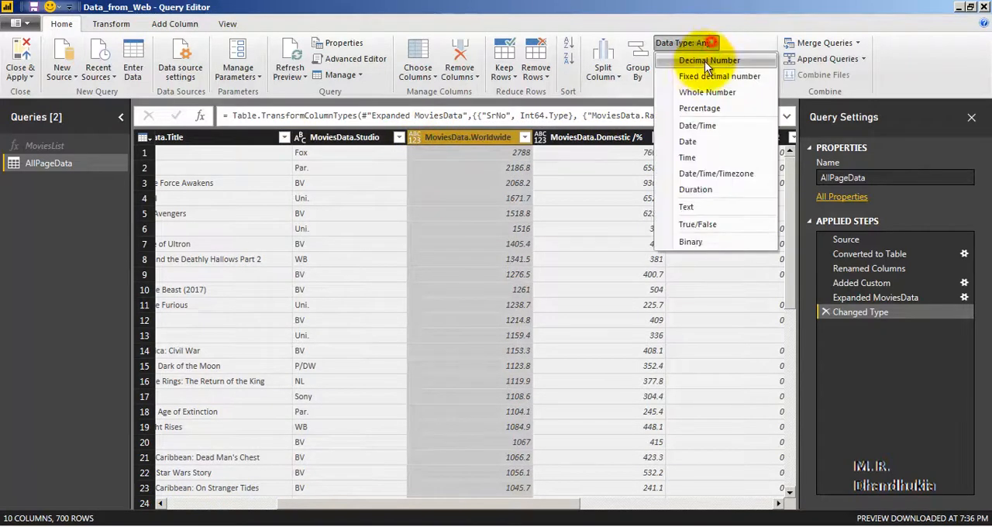
click(704, 63)
Set the data type of both MoviesData.Domestic and both MoviesData.Overseas columns to Decimal Number in one operation
click(610, 139)
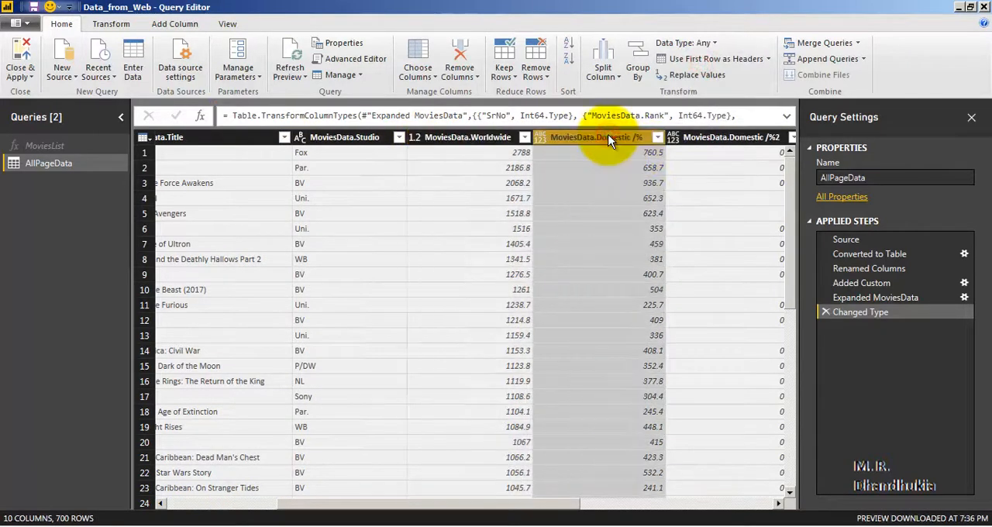
key(shift+Right)
key(shift+Right)
key(shift+Right)
key(shift+Right)
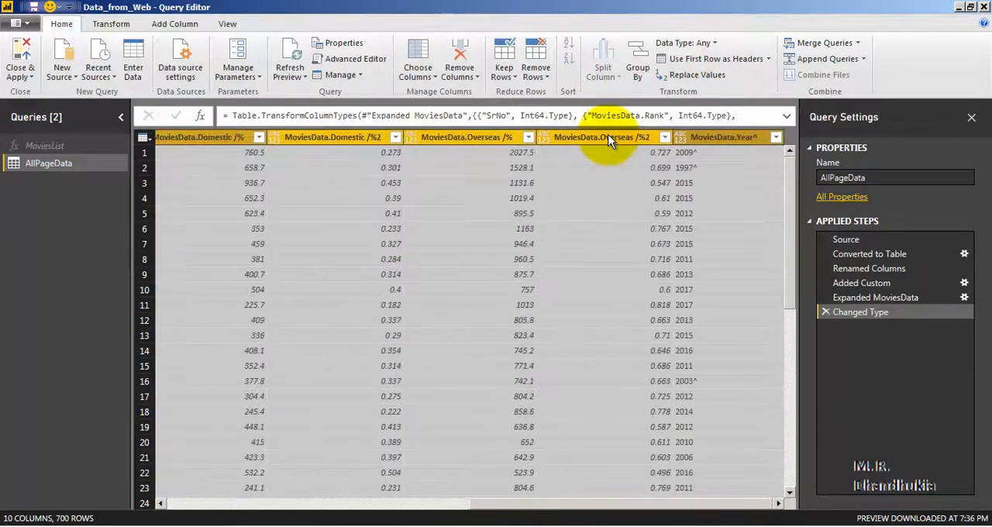
click(708, 43)
click(704, 61)
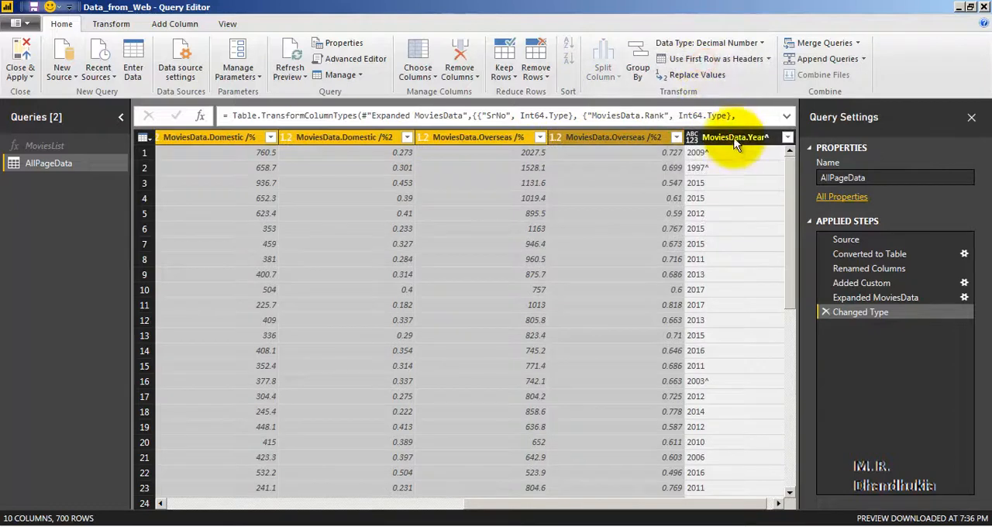
Set the data type of the MoviesData.Year^ column to Text
click(732, 137)
click(693, 43)
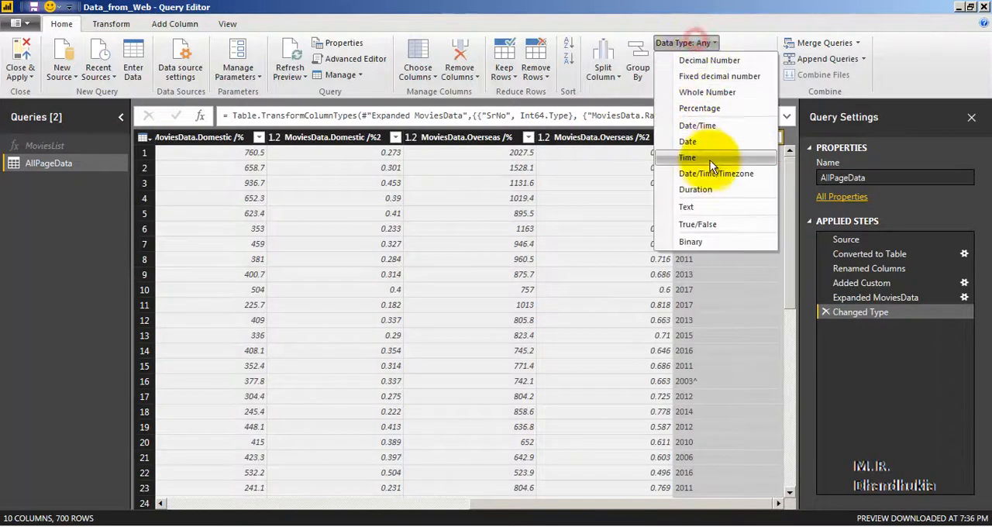
click(702, 205)
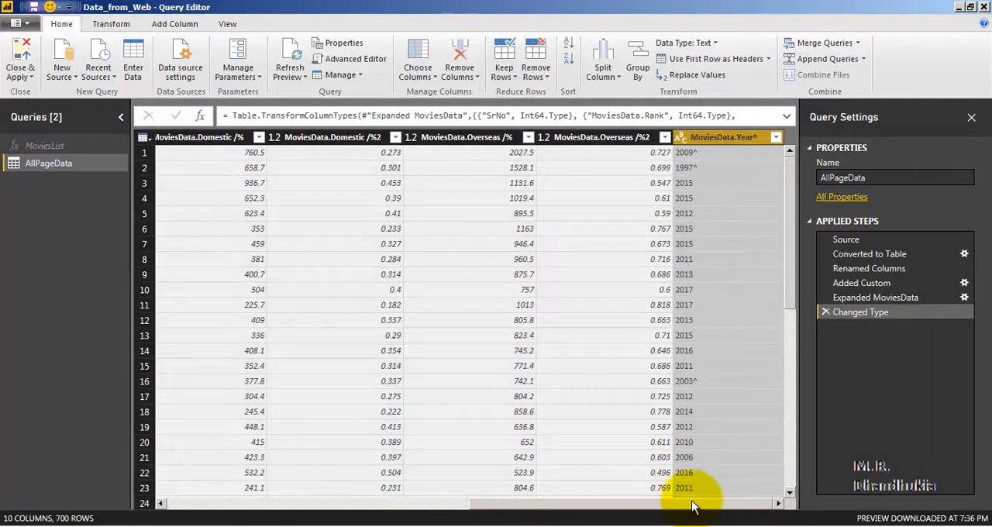
drag(691, 504, 364, 510)
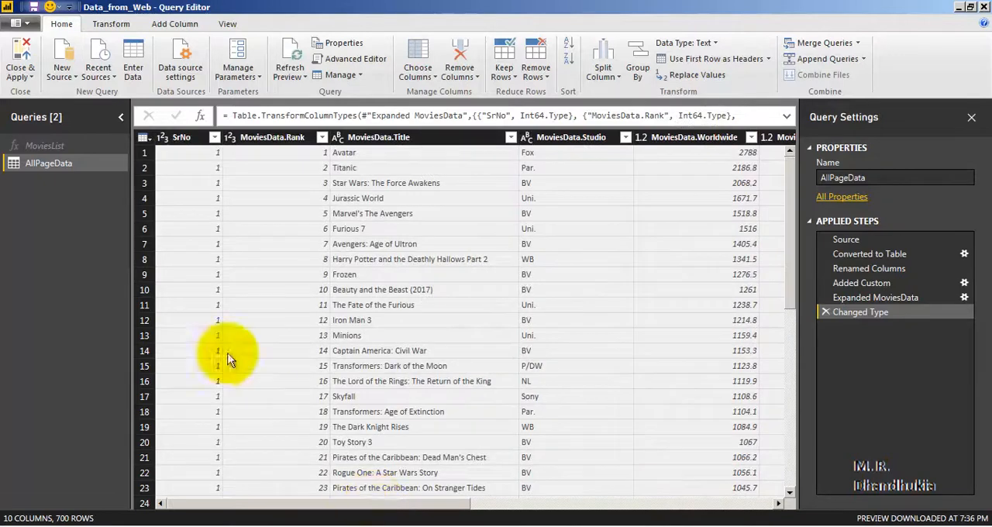
Save the file with the column type changes applied to the model, and close the load summary
click(32, 7)
click(501, 297)
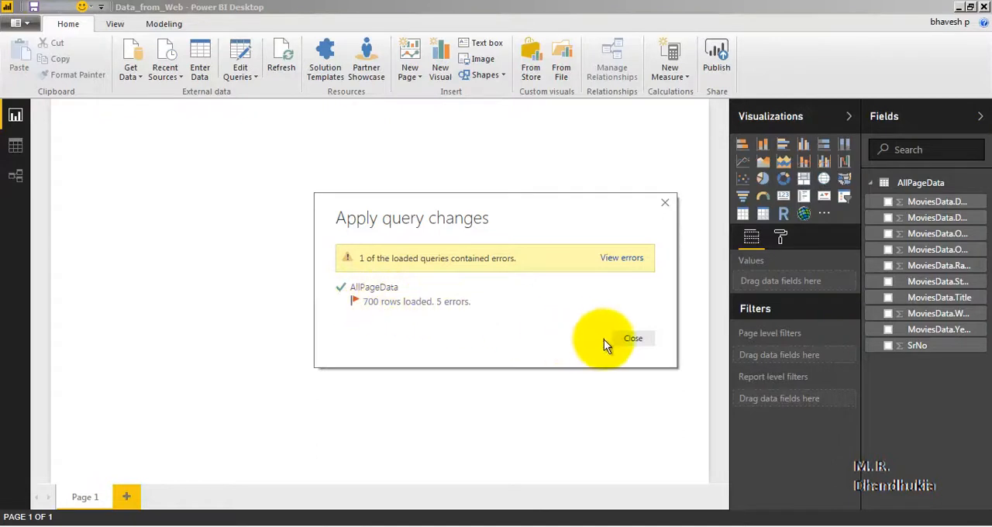
click(641, 340)
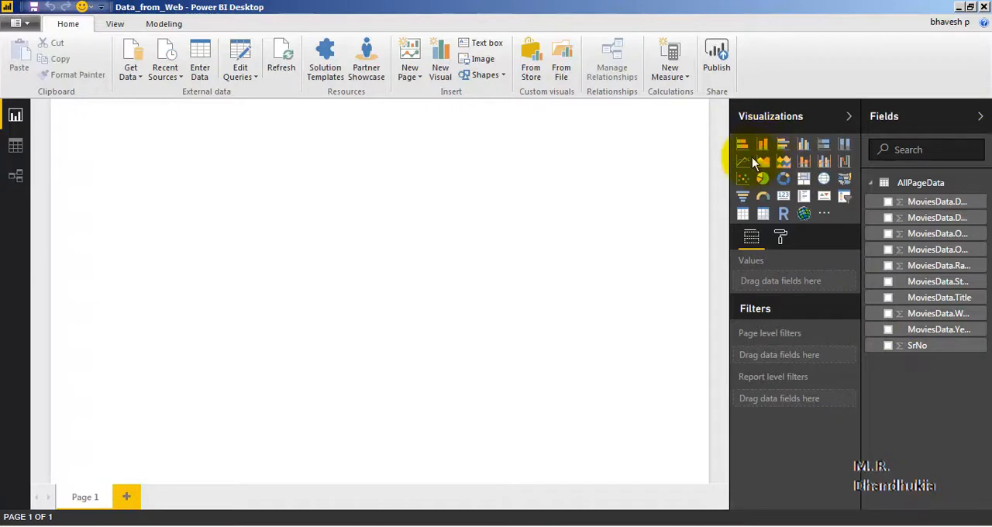
Create a stacked bar chart of MoviesData.Domestic /%2 by MoviesData.Studio and enlarge it to fill most of the page height
click(782, 148)
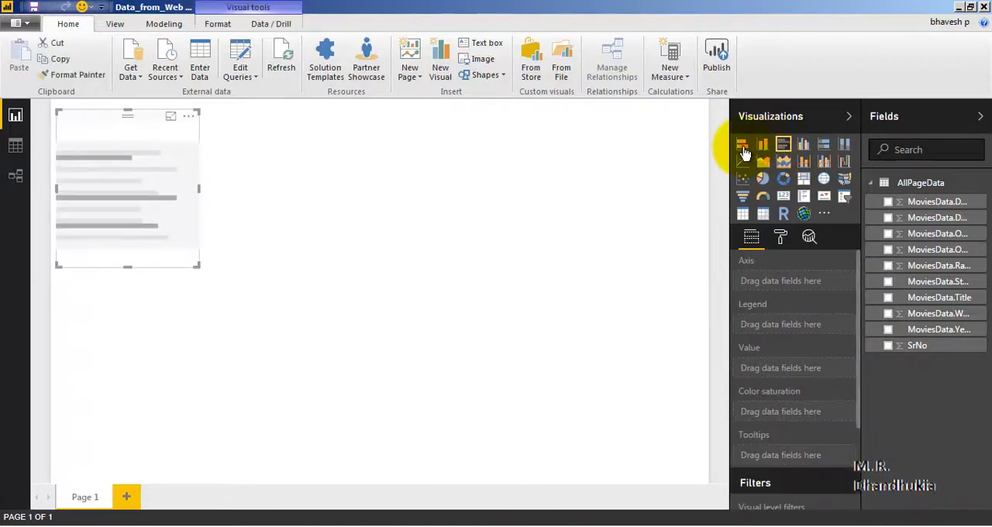
click(743, 144)
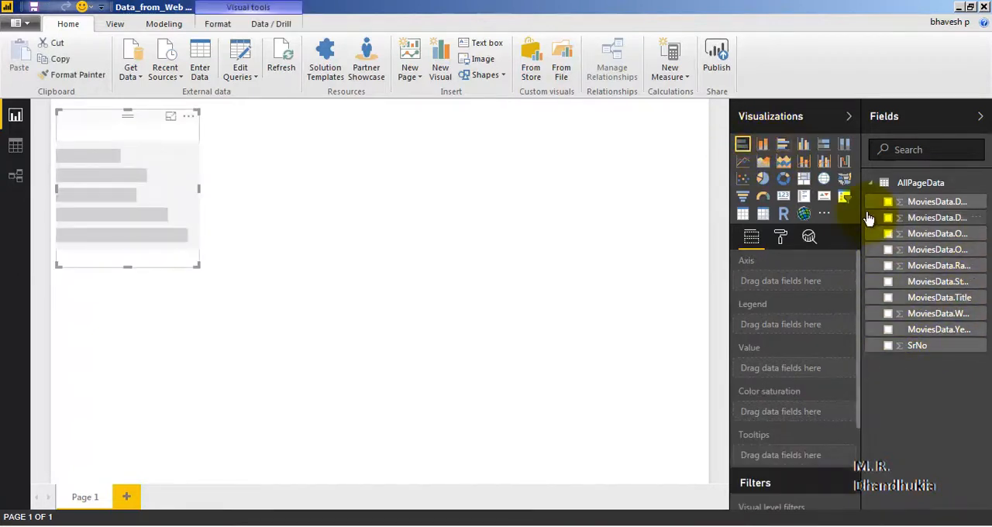
drag(863, 213, 793, 215)
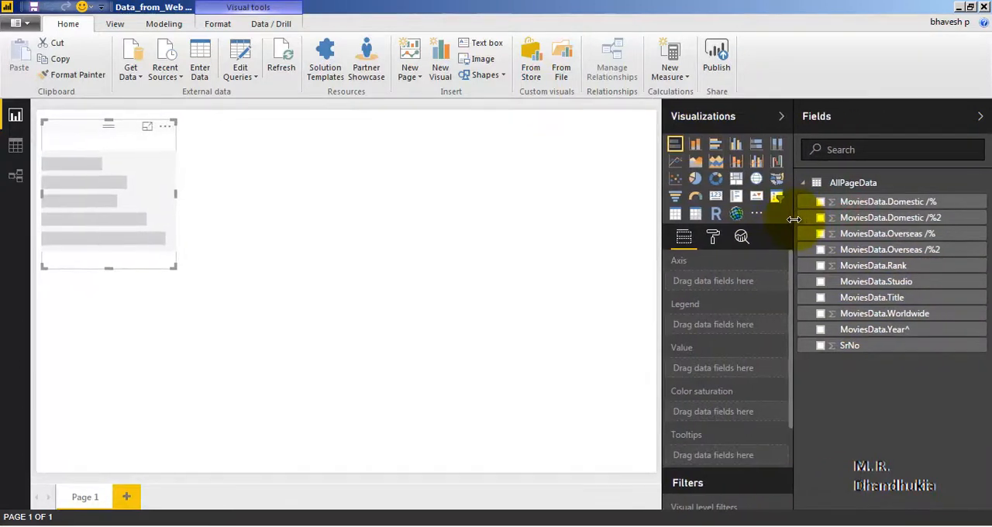
click(821, 218)
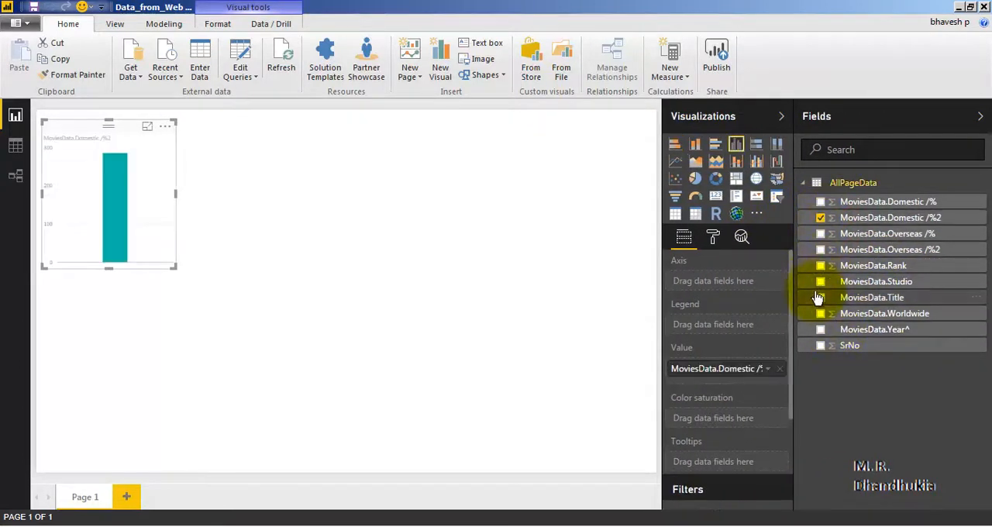
click(821, 282)
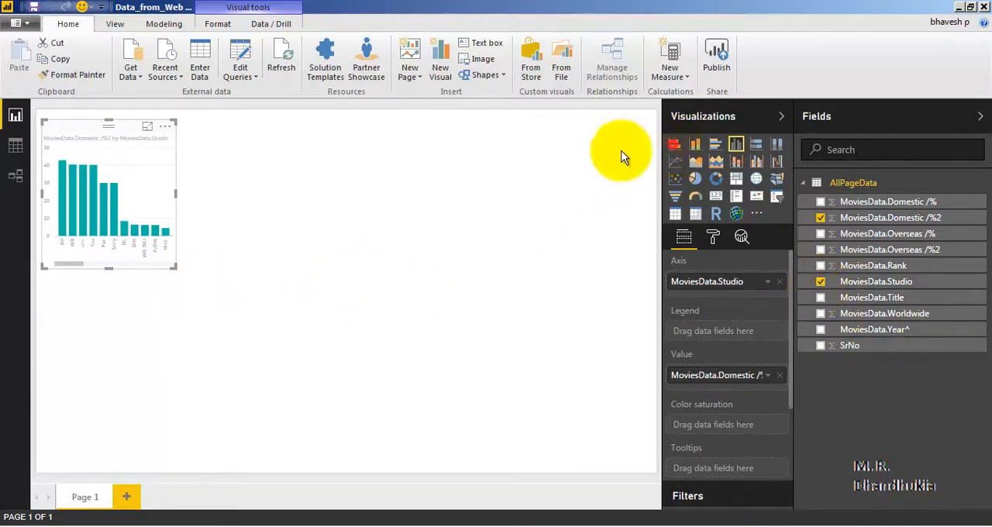
click(674, 144)
drag(174, 267, 281, 431)
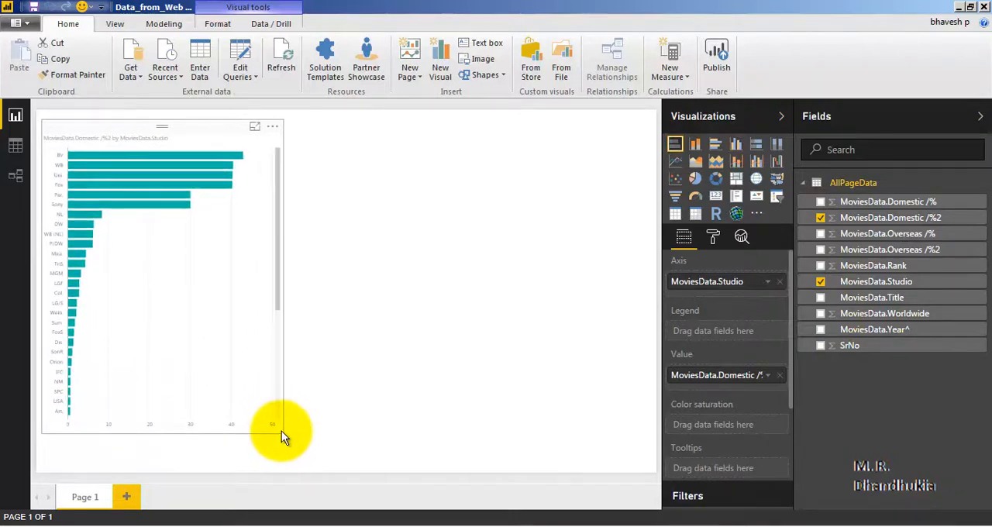
click(59, 165)
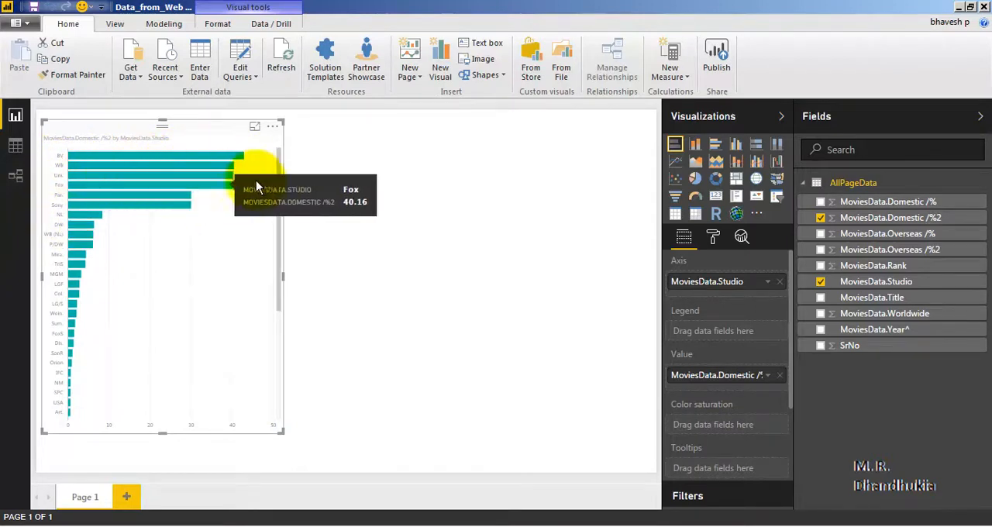
Set the text size of the bar chart's Y-axis labels to 22
click(713, 238)
click(684, 289)
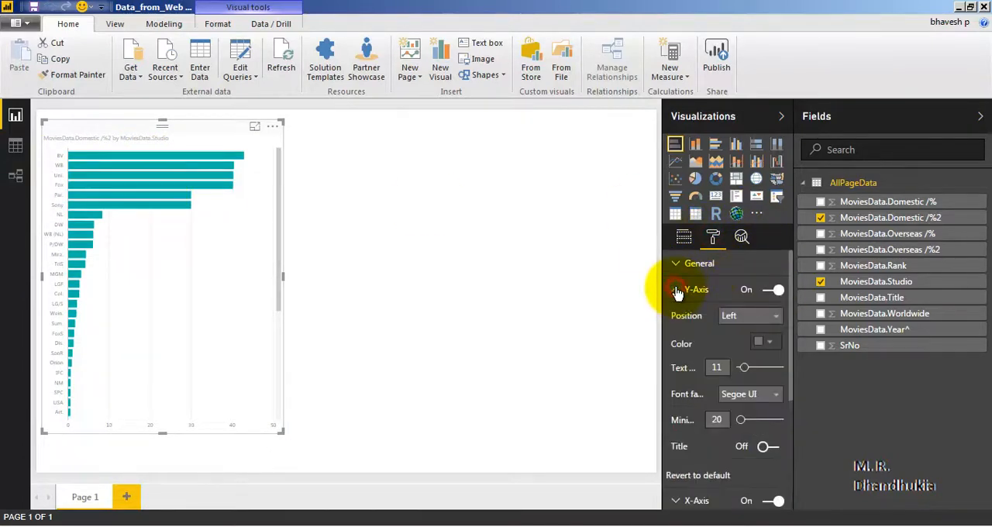
drag(745, 373, 760, 375)
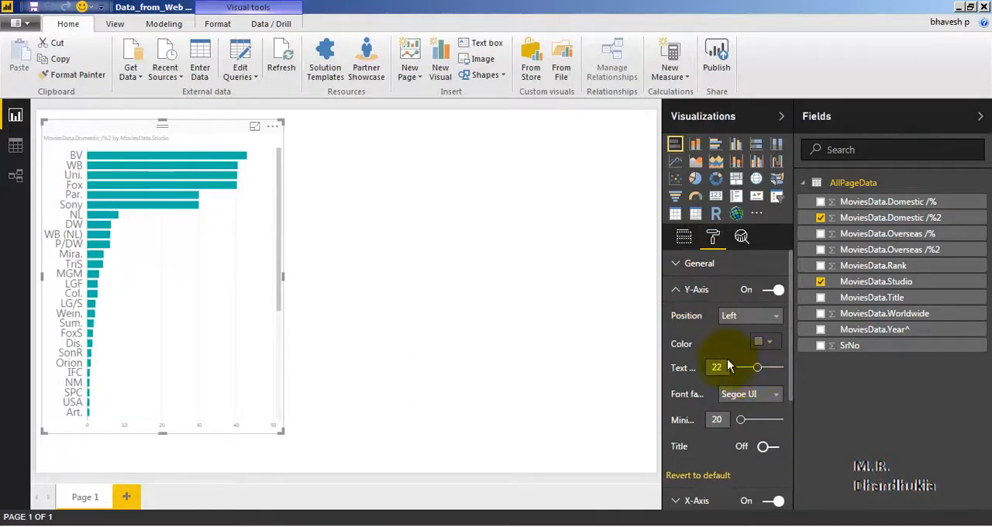
click(675, 289)
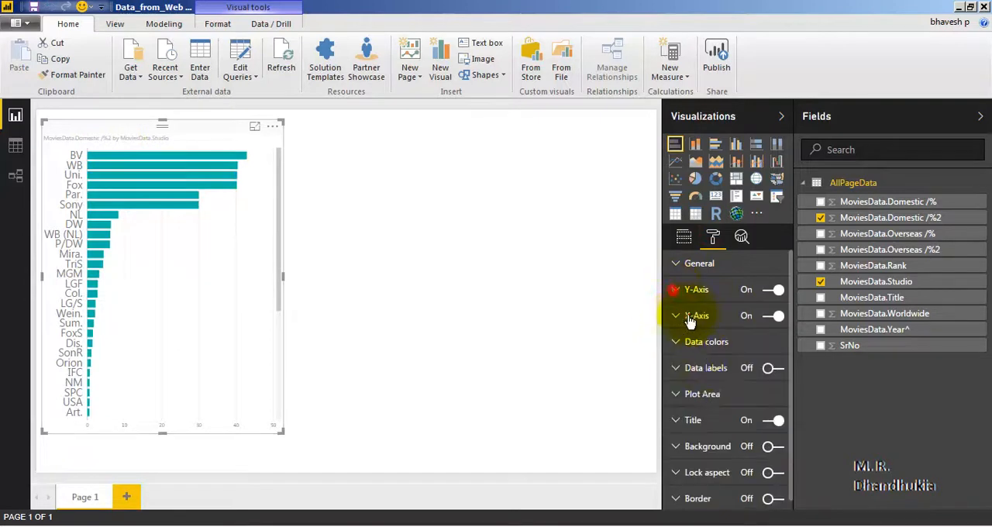
Set the bar chart's title text size to 16 and deselect the chart
click(687, 421)
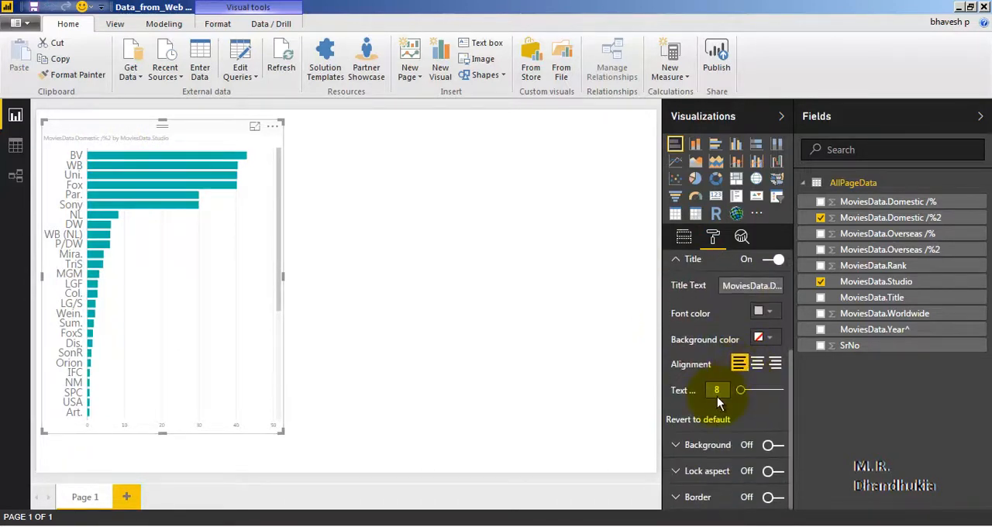
drag(742, 391, 752, 397)
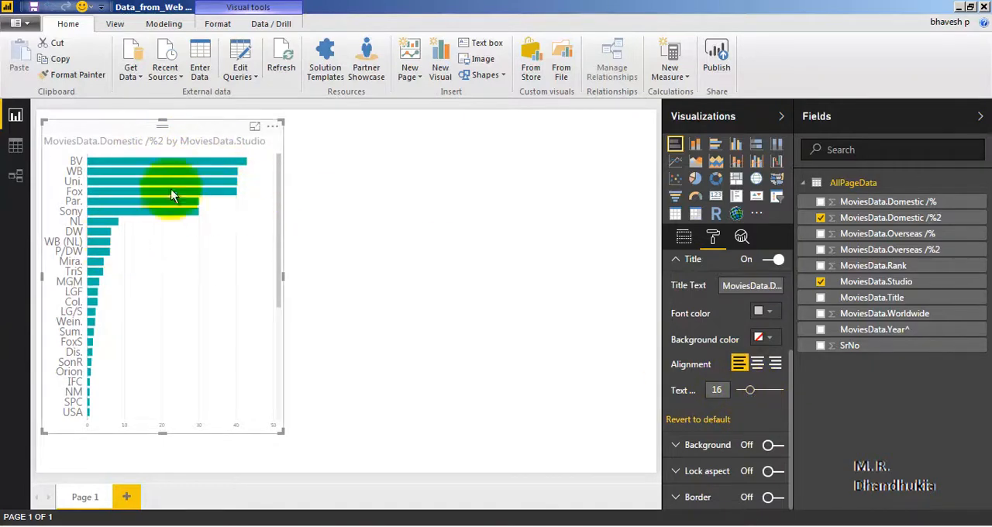
click(411, 314)
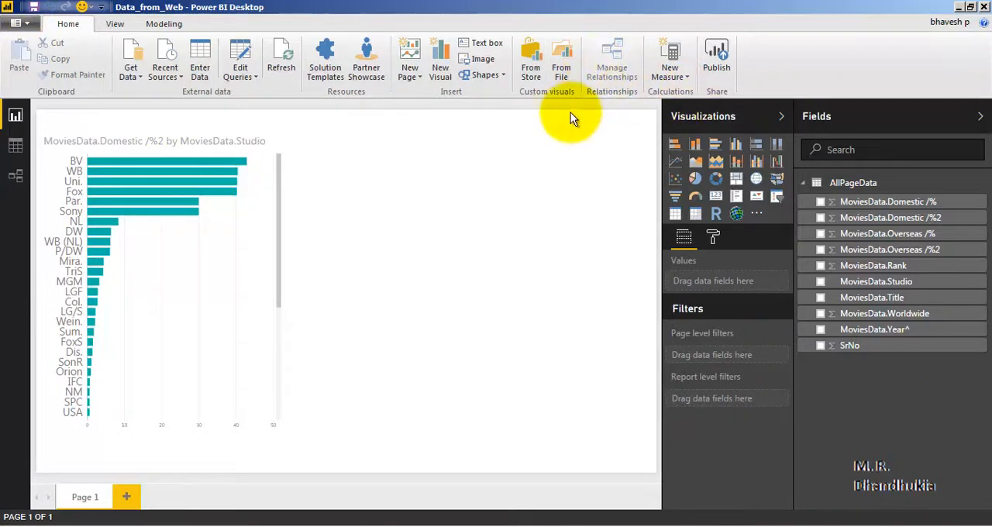
Add an enlarged treemap beside the bar chart, grouped by MoviesData.Year^ with MoviesData.Domestic /%2 as its values
click(738, 183)
drag(353, 169, 401, 210)
drag(475, 310, 618, 440)
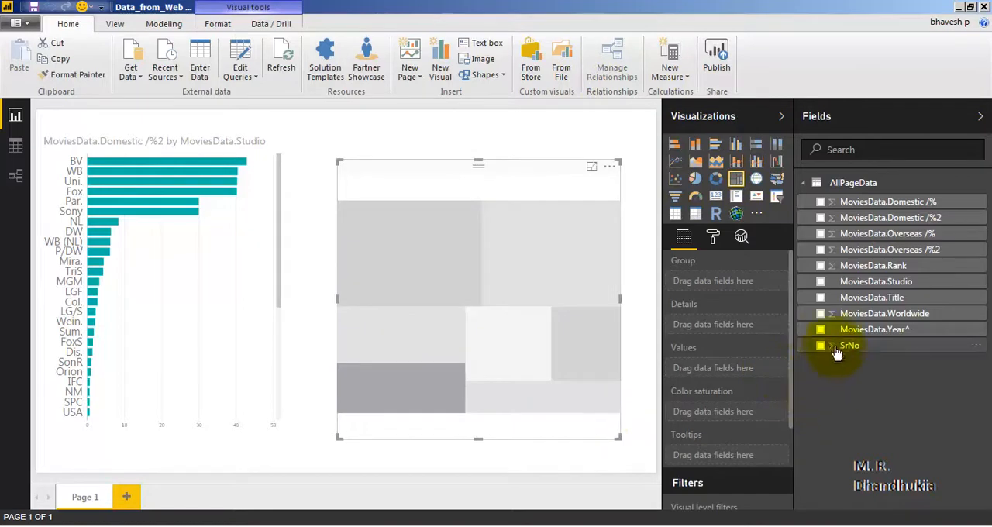
click(821, 330)
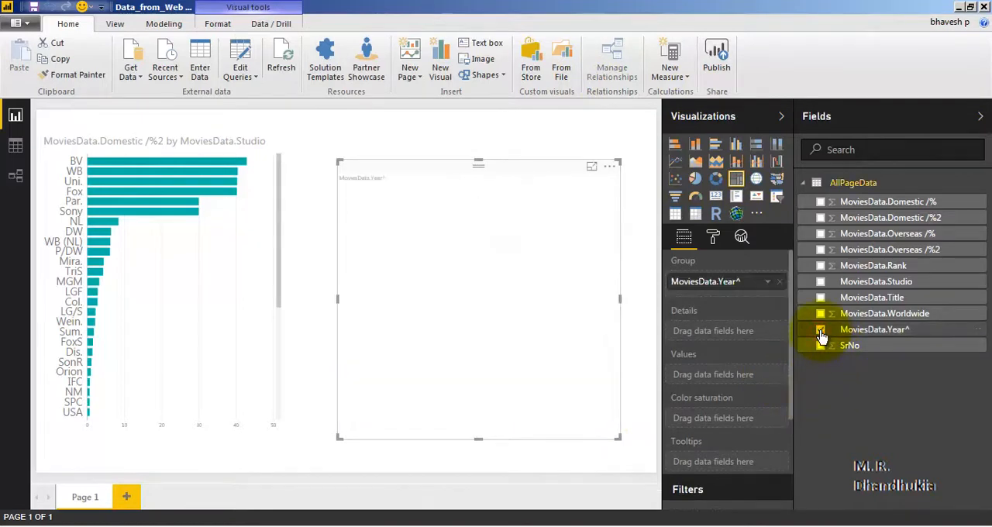
click(821, 218)
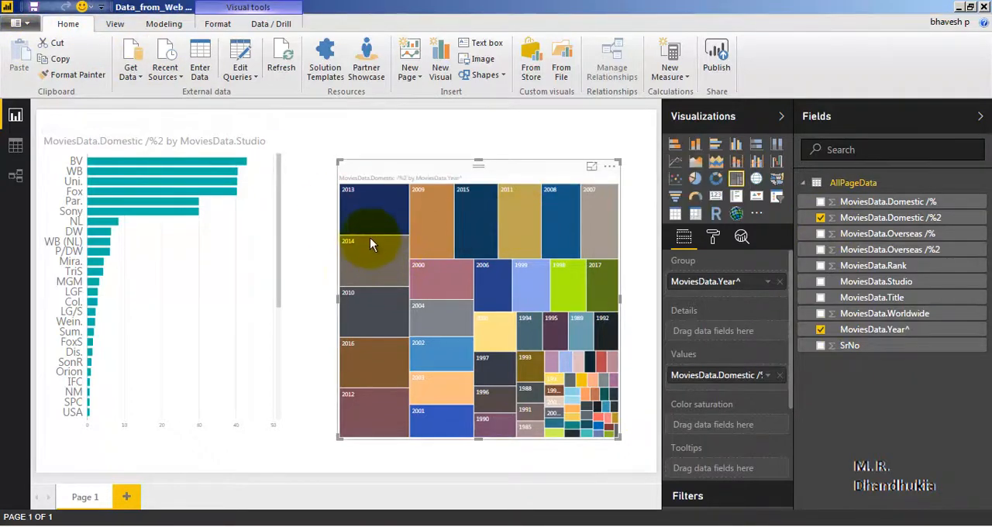
Cross-highlight the treemap by the BV, Sony, TriS and LG/S studio bars one at a time, and clear the highlighting
click(103, 165)
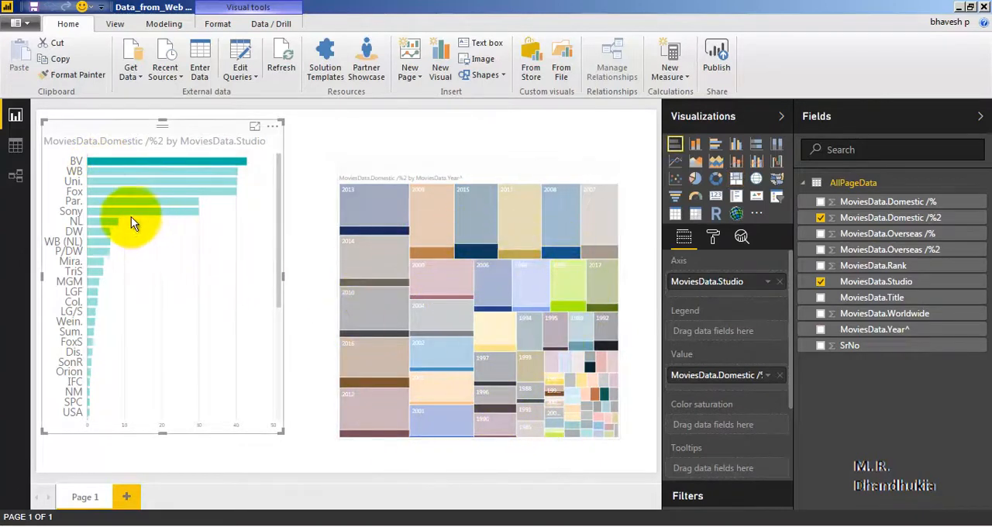
click(96, 210)
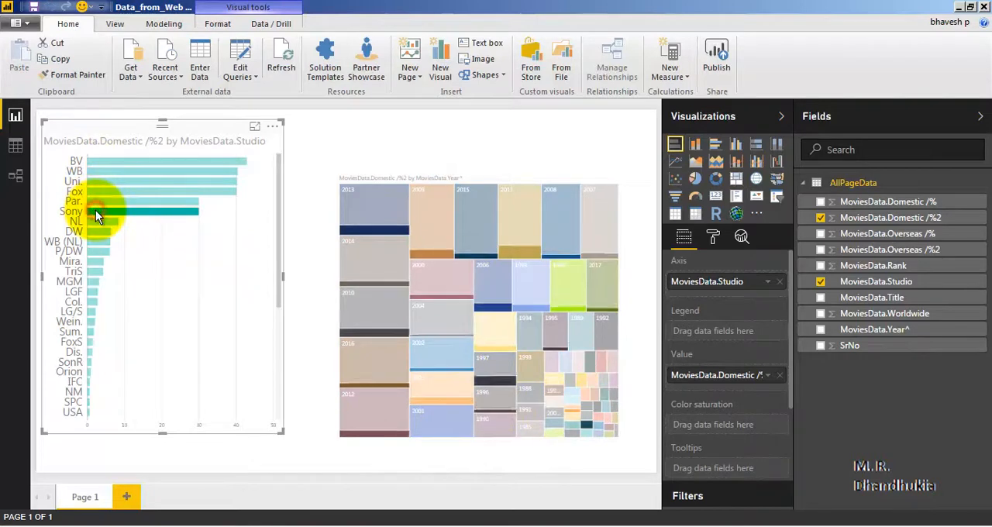
click(97, 271)
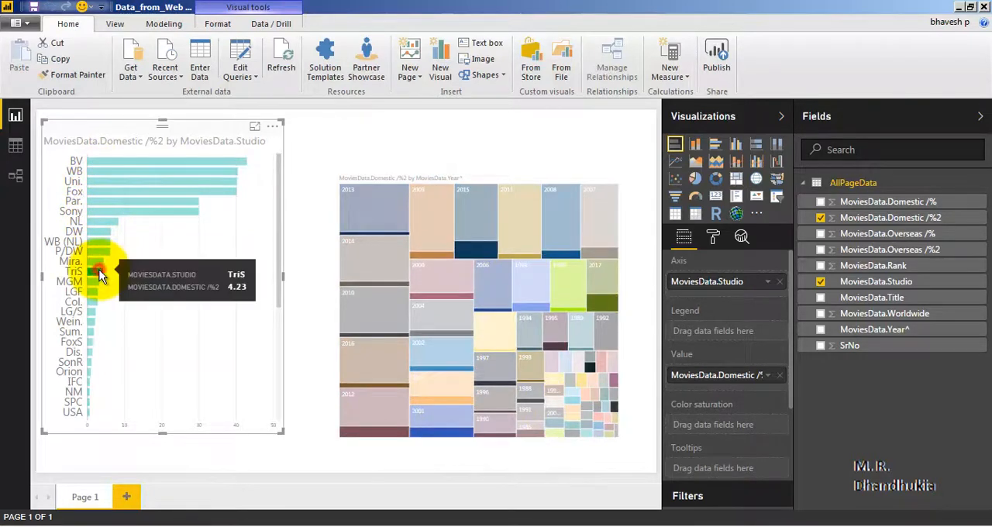
click(95, 310)
click(116, 196)
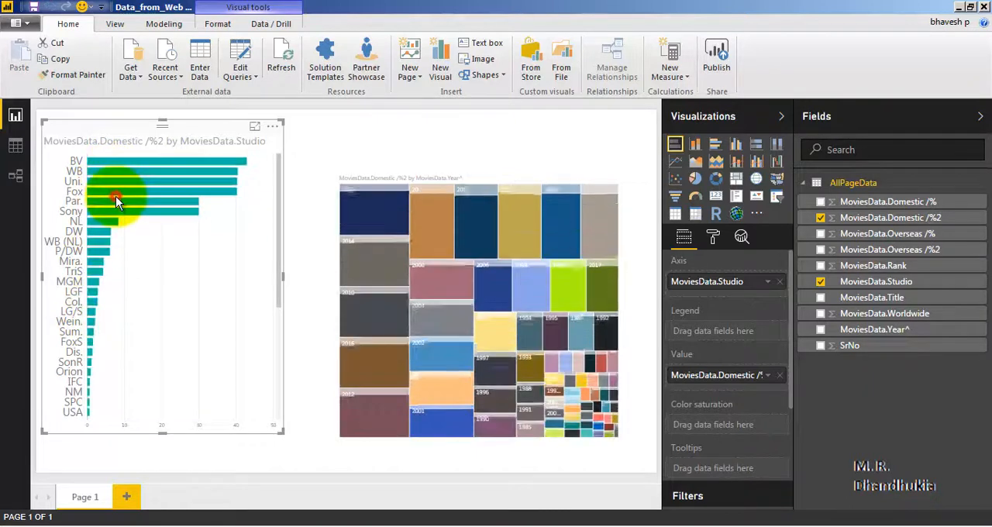